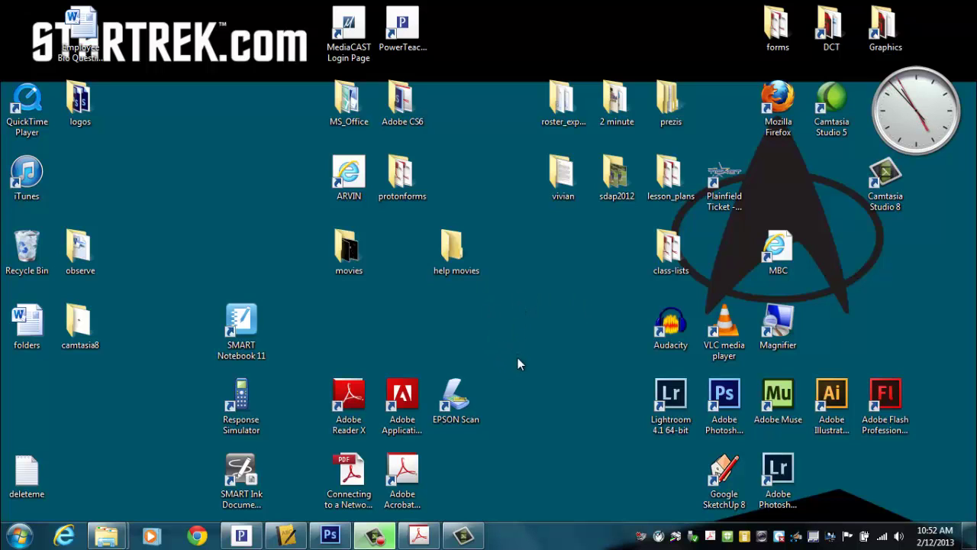
Bring the Photoshop window showing mario layer styles.psd back to the front
left_click(328, 539)
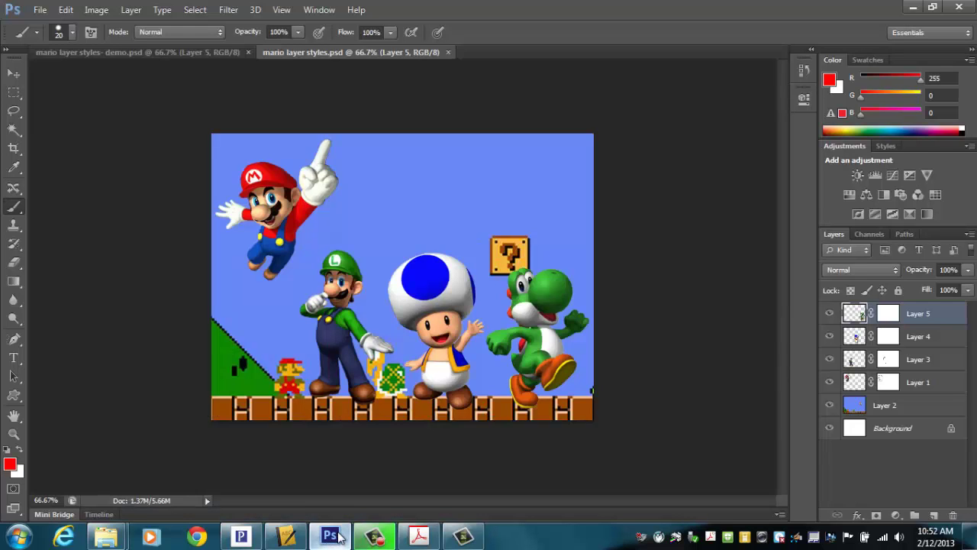
Zoom in and compare the plain Mario scene with the styled demo, ending on the demo
key("ctrl+plus")
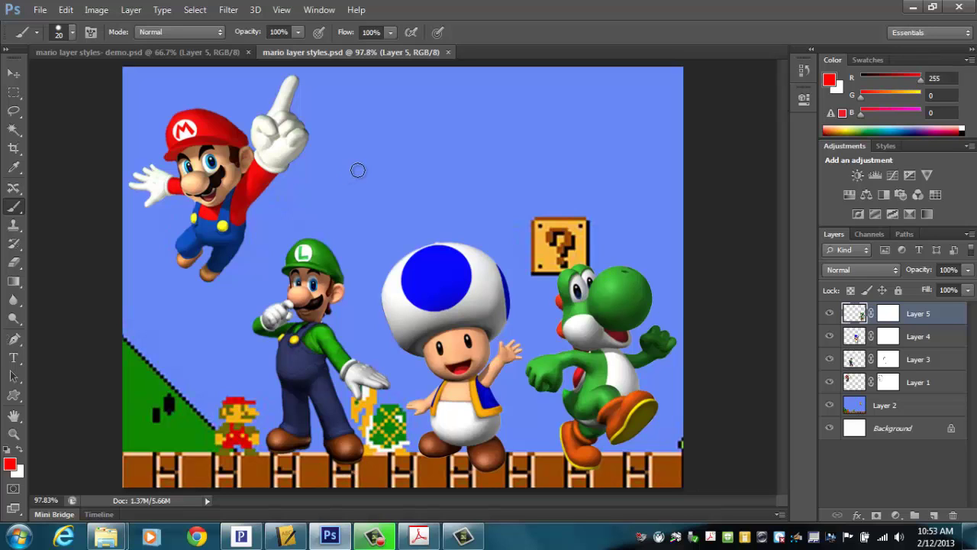
left_click(152, 54)
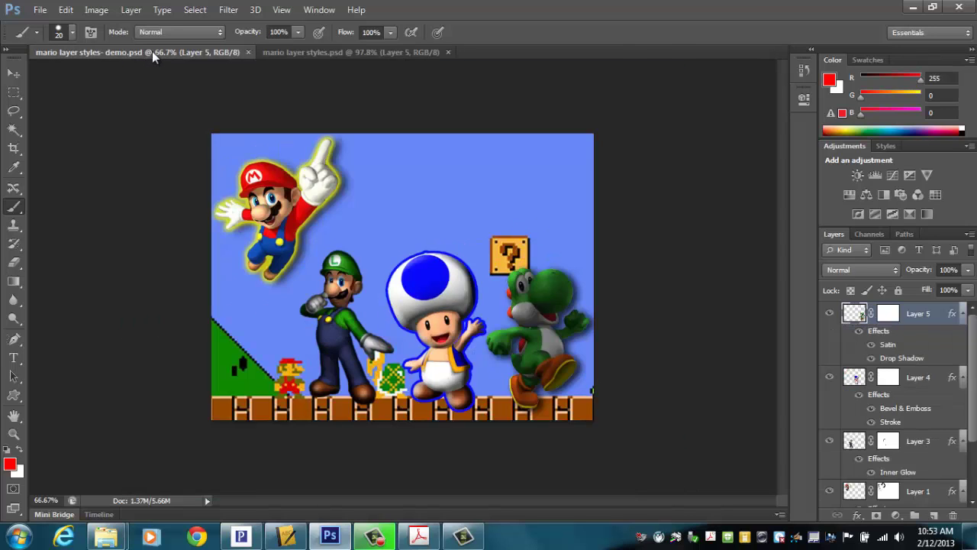
key("ctrl+0")
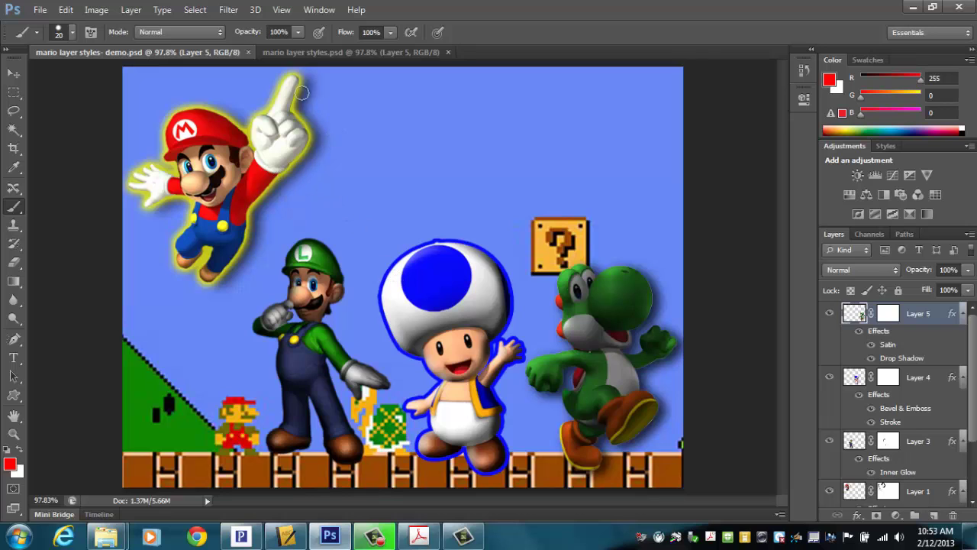
left_click(279, 52)
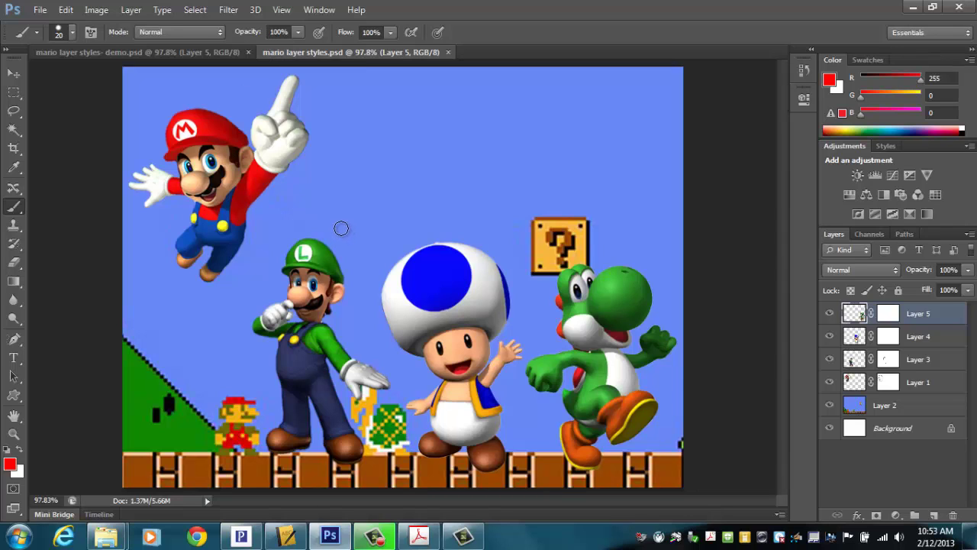
left_click(127, 54)
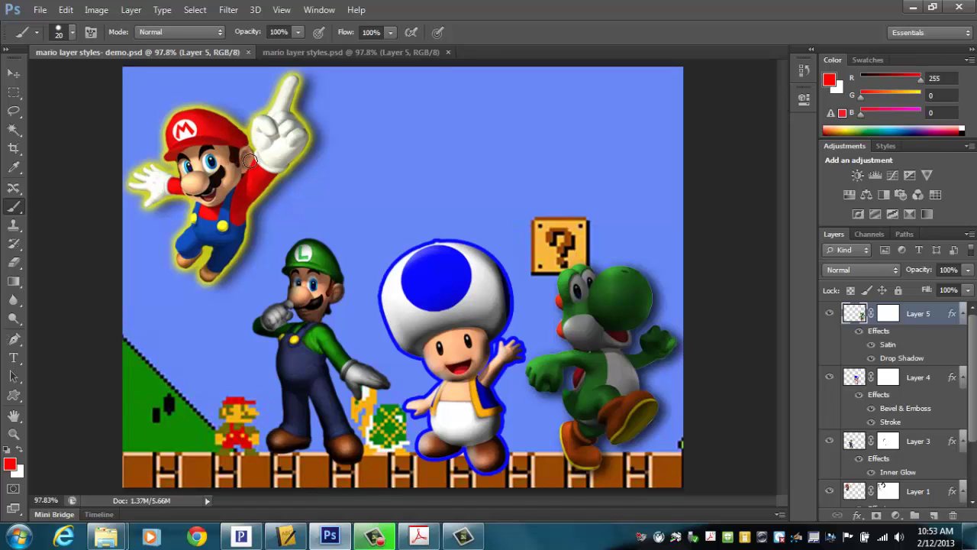
Close both the plain mario layer styles.psd and the demo document
left_click(448, 52)
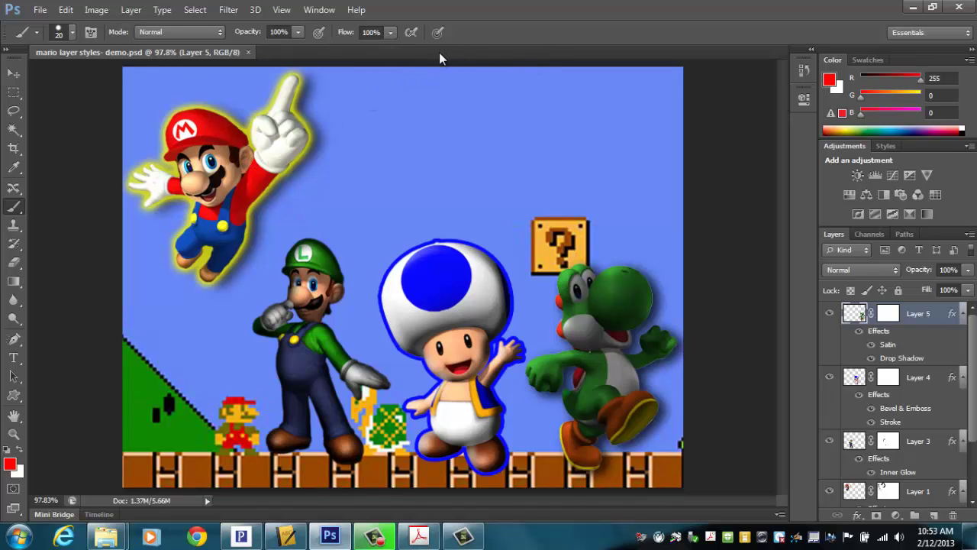
left_click(248, 52)
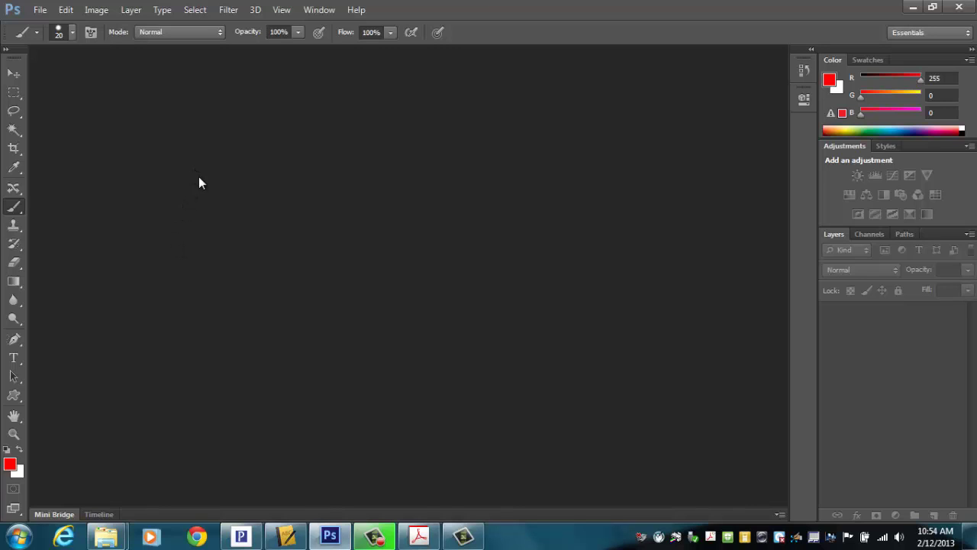
Open mario layer styles from Courses (L:) > period 3 > Assignments > 005_Photoshop > session 003_Layer Styles
left_click(40, 10)
left_click(64, 39)
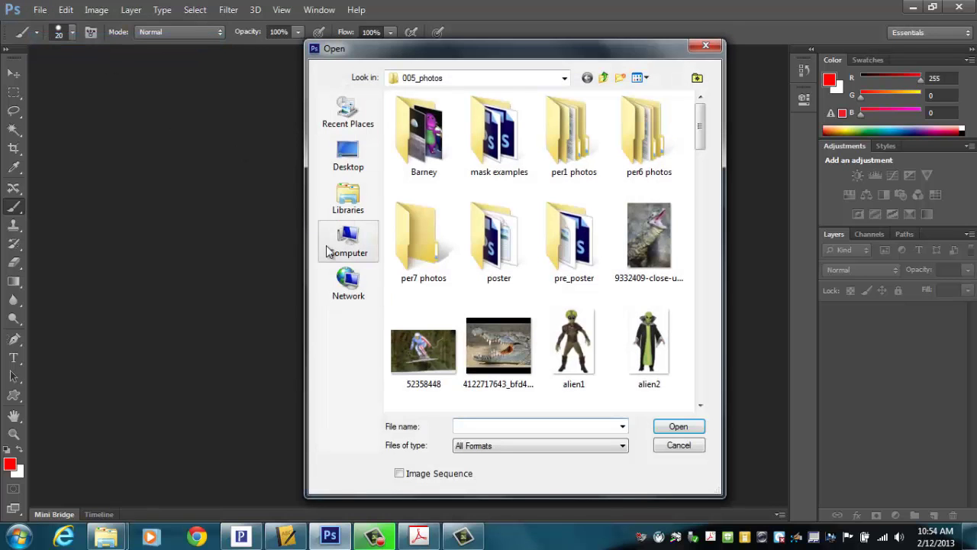
left_click(337, 238)
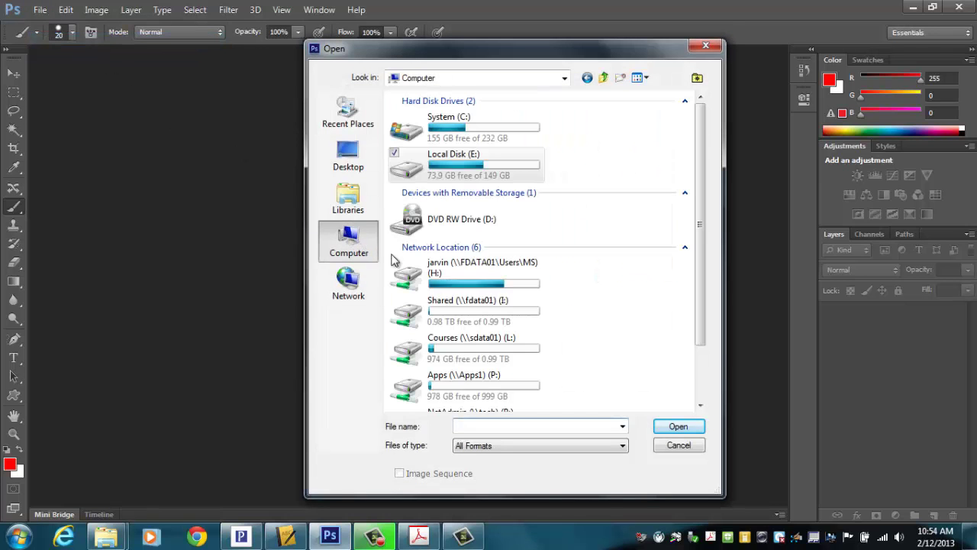
double_click(451, 355)
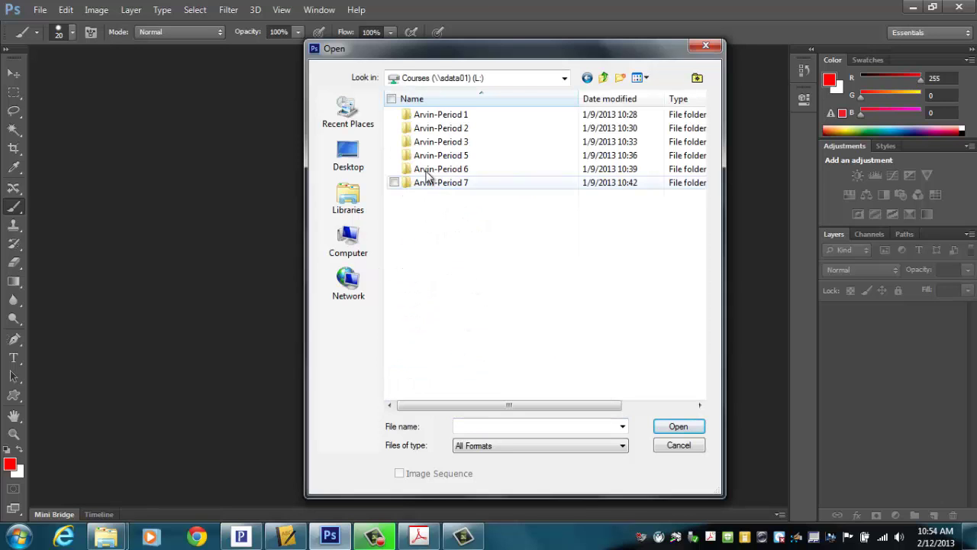
left_click(458, 145)
double_click(459, 145)
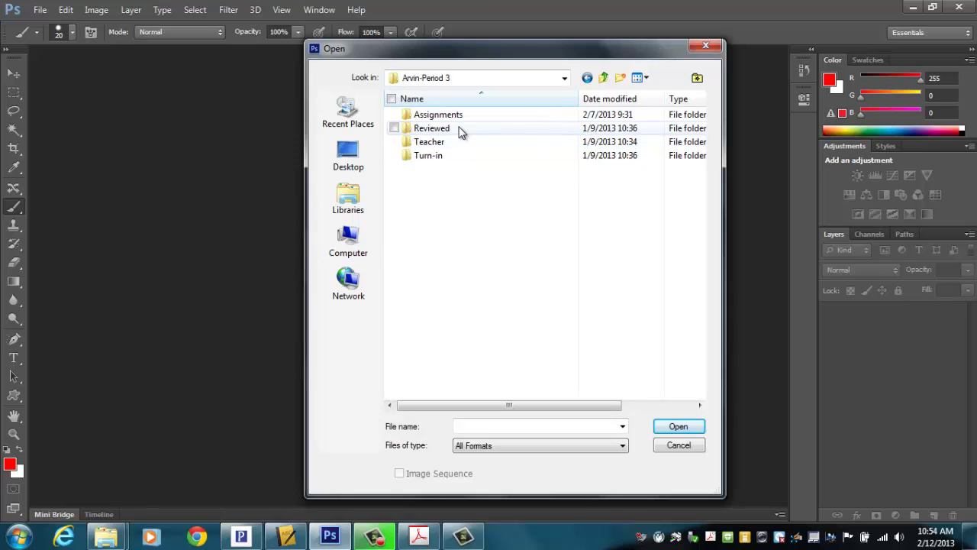
double_click(460, 115)
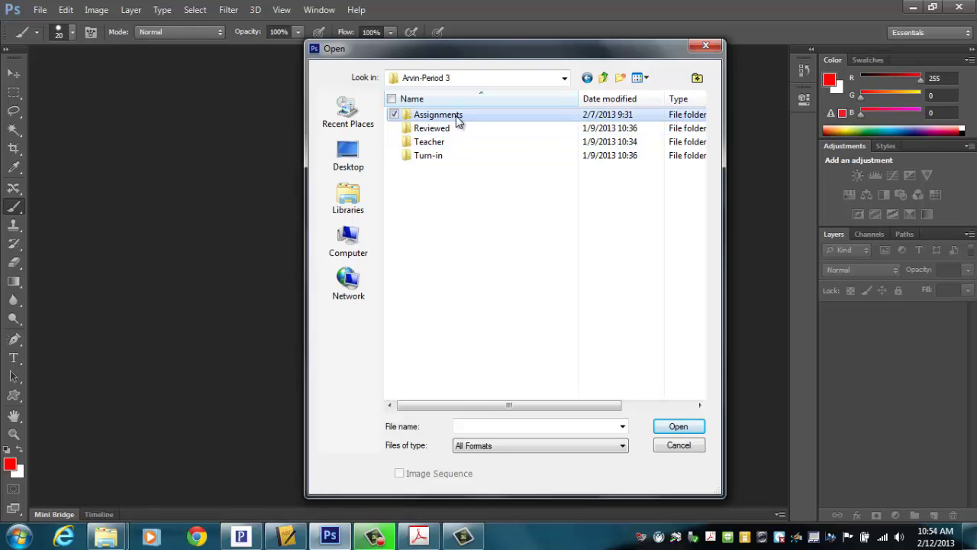
double_click(463, 129)
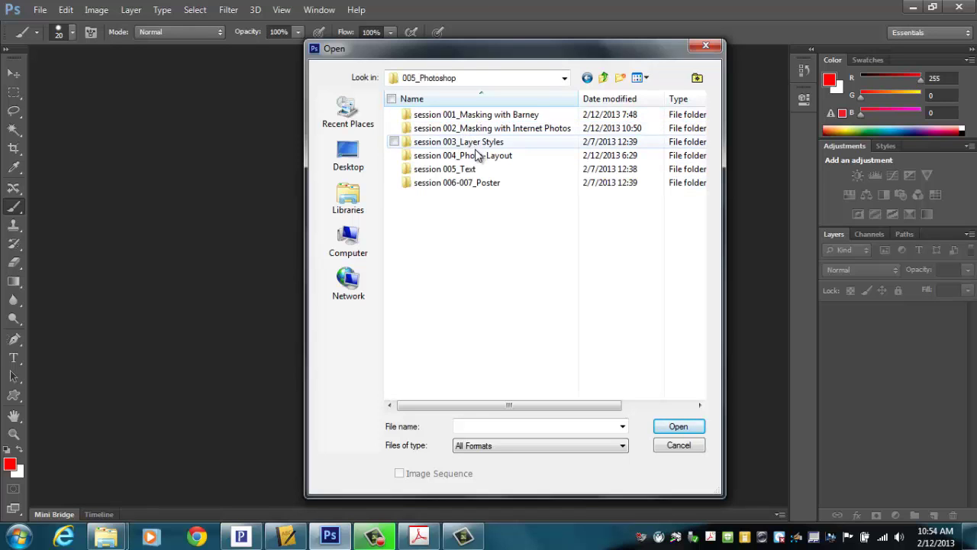
left_click(462, 145)
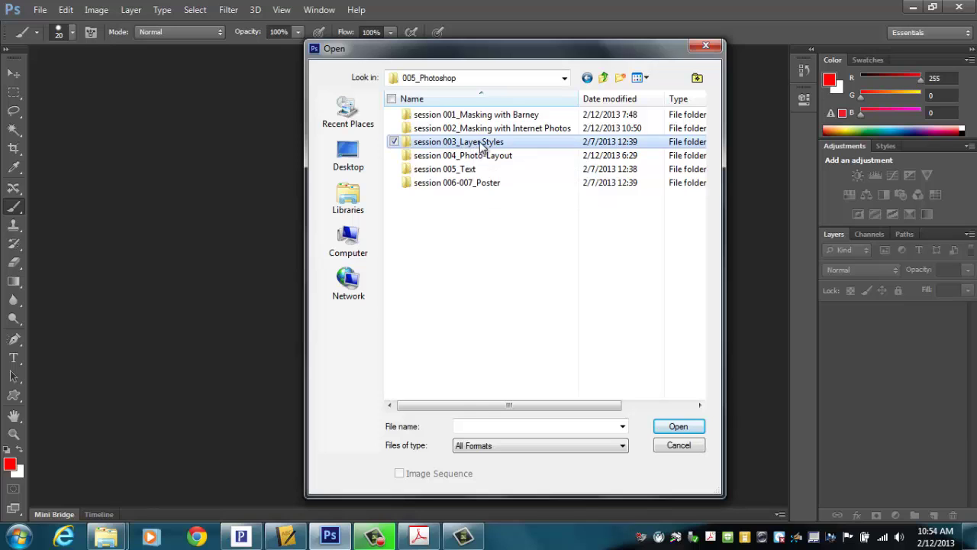
double_click(463, 144)
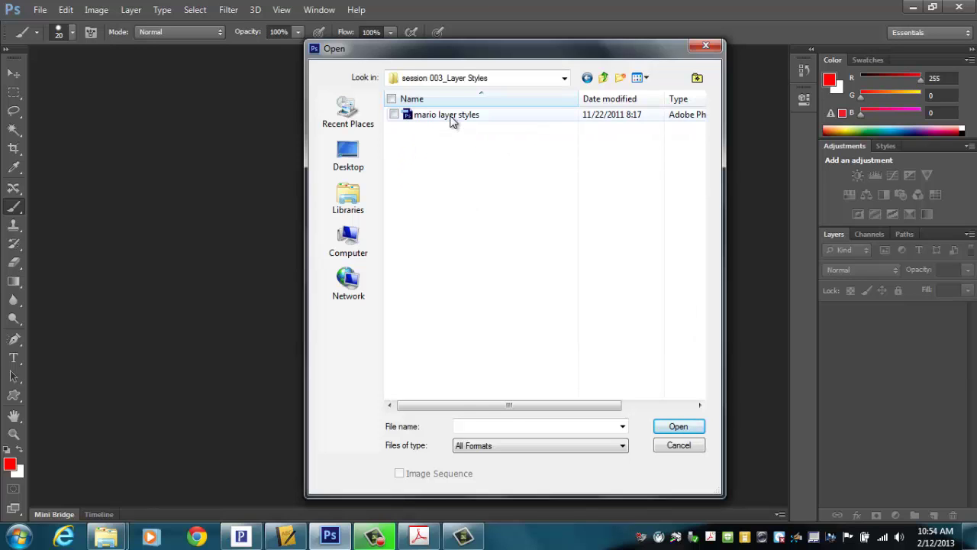
left_click(451, 119)
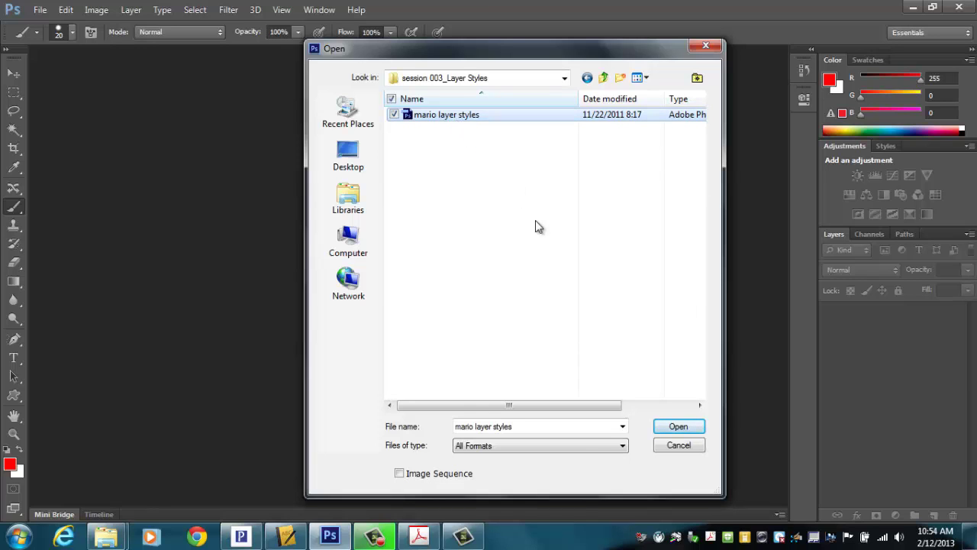
left_click(686, 428)
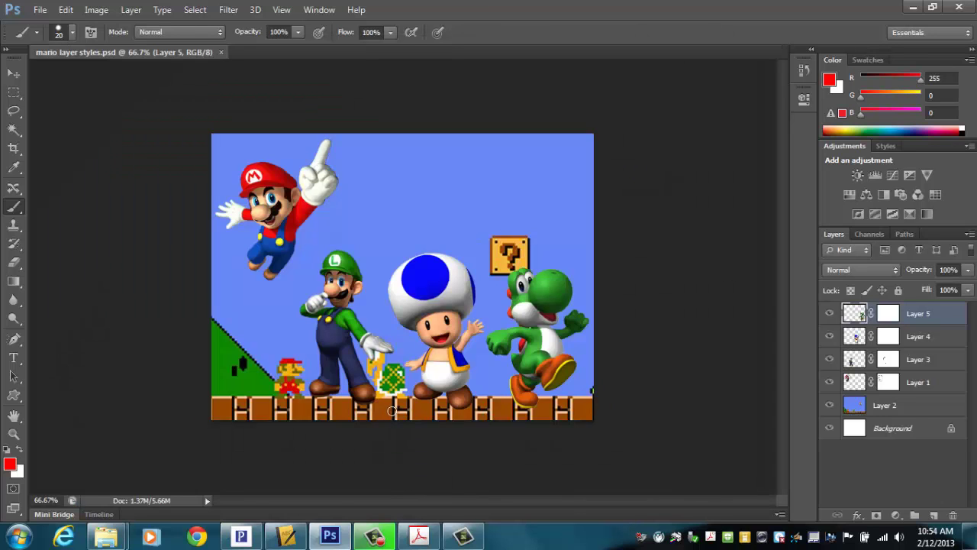
Zoom into the canvas and select Mario's layer, Layer 1
scroll(362, 390, "up", 2)
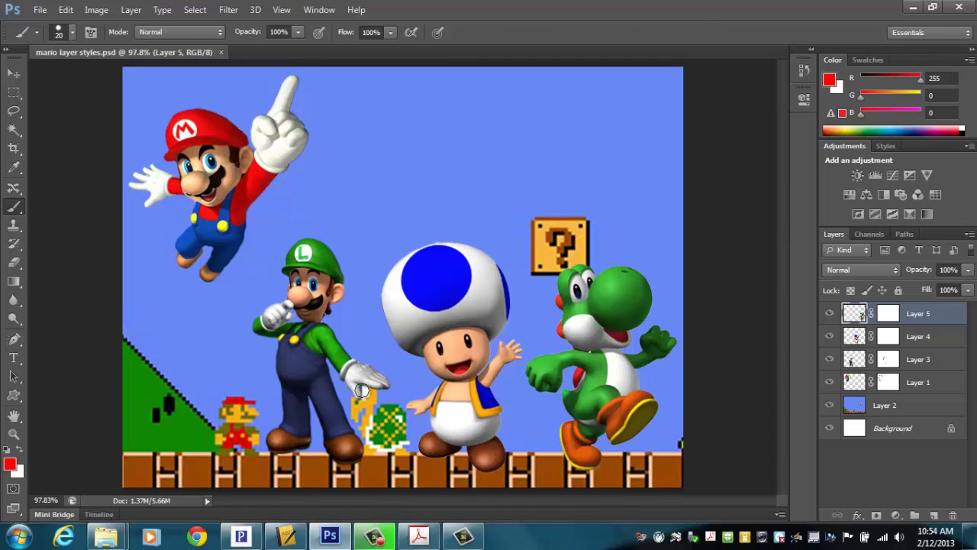
left_click(853, 383)
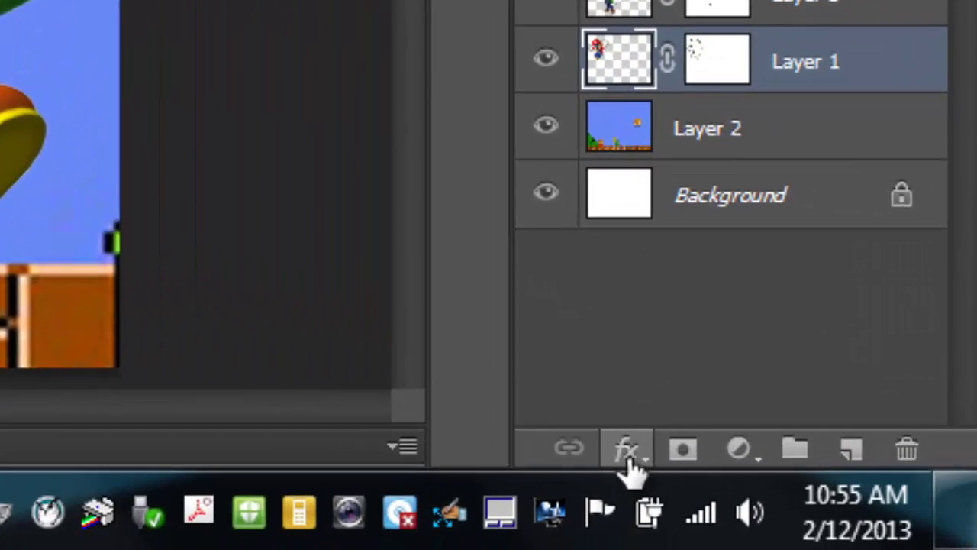
Add a Drop Shadow to Mario with 10 px distance, 6% spread and 10 px size
left_click(628, 455)
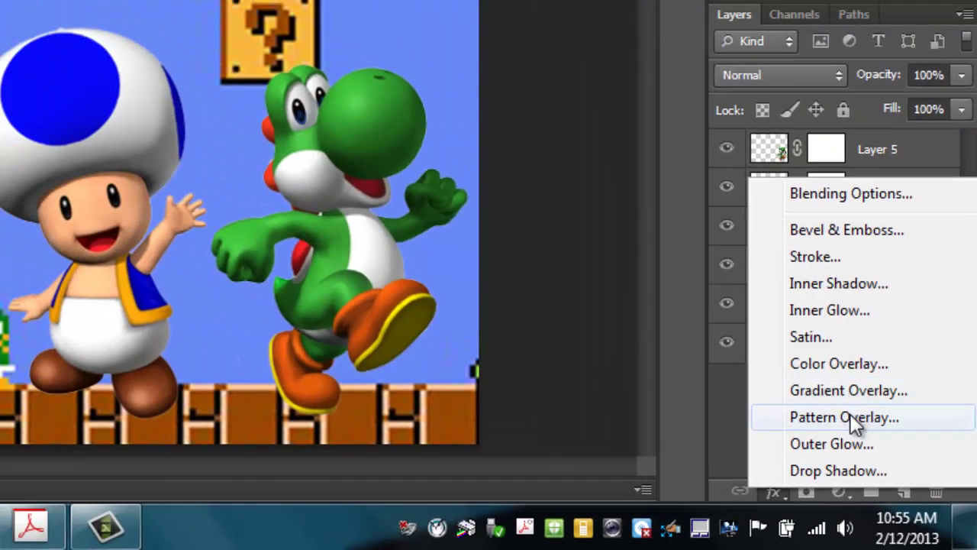
left_click(836, 470)
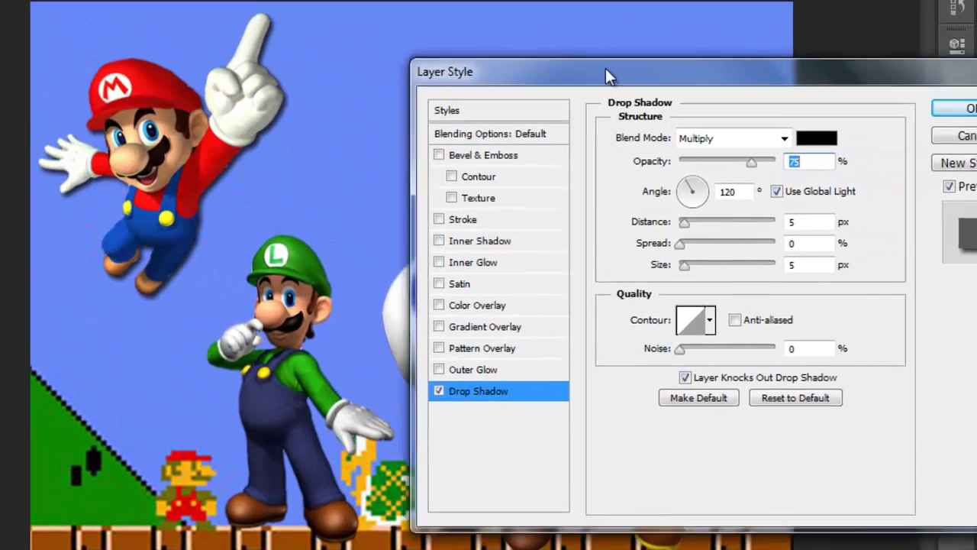
left_click_drag(605, 76, 528, 27)
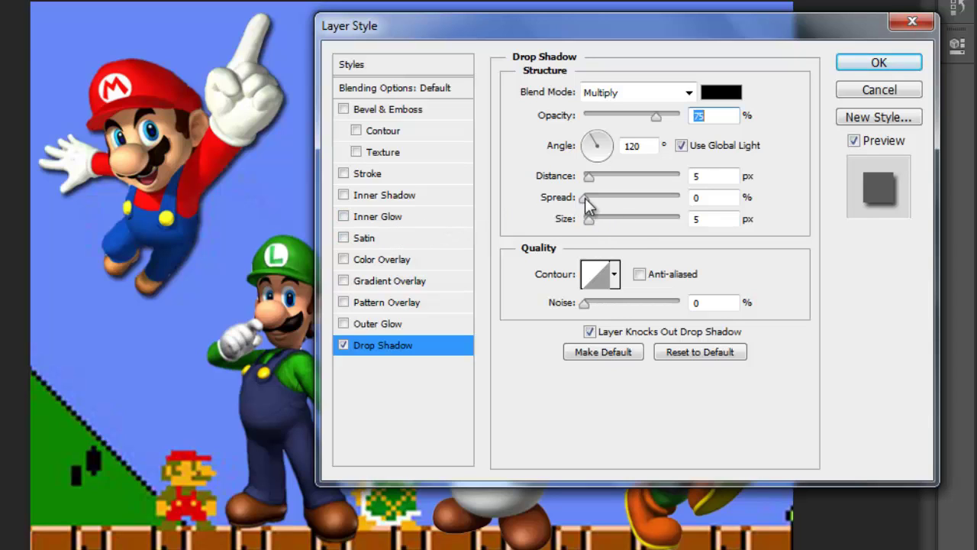
left_click_drag(584, 200, 594, 219)
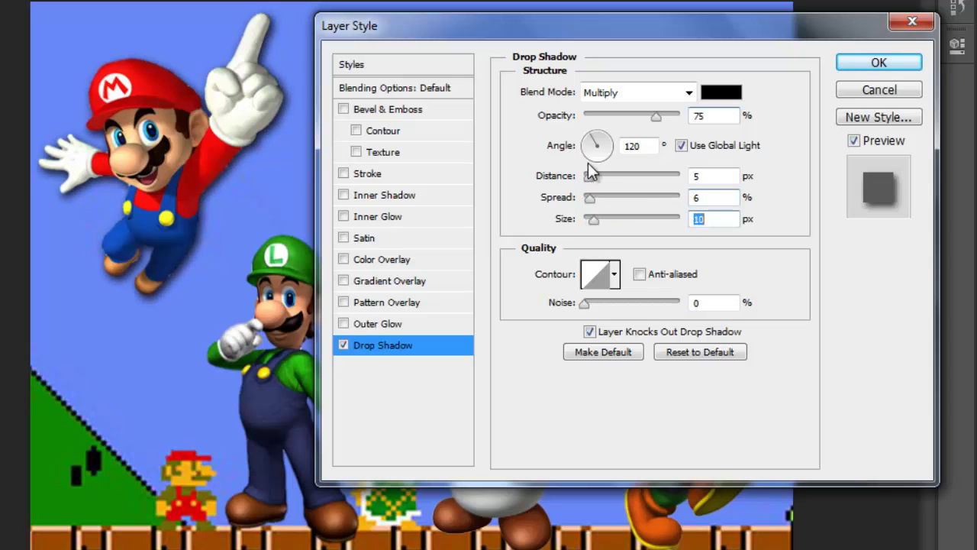
left_click_drag(590, 176, 594, 178)
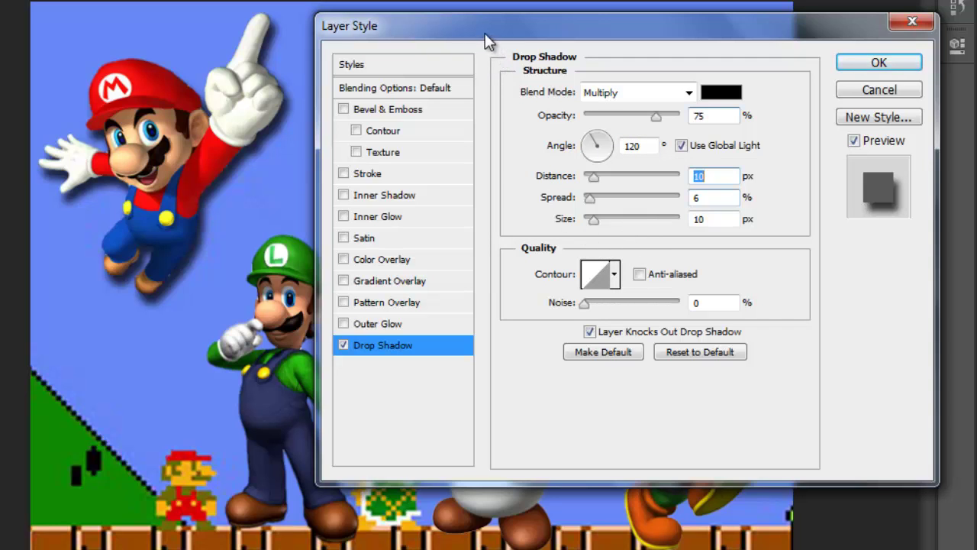
left_click_drag(482, 22, 487, 22)
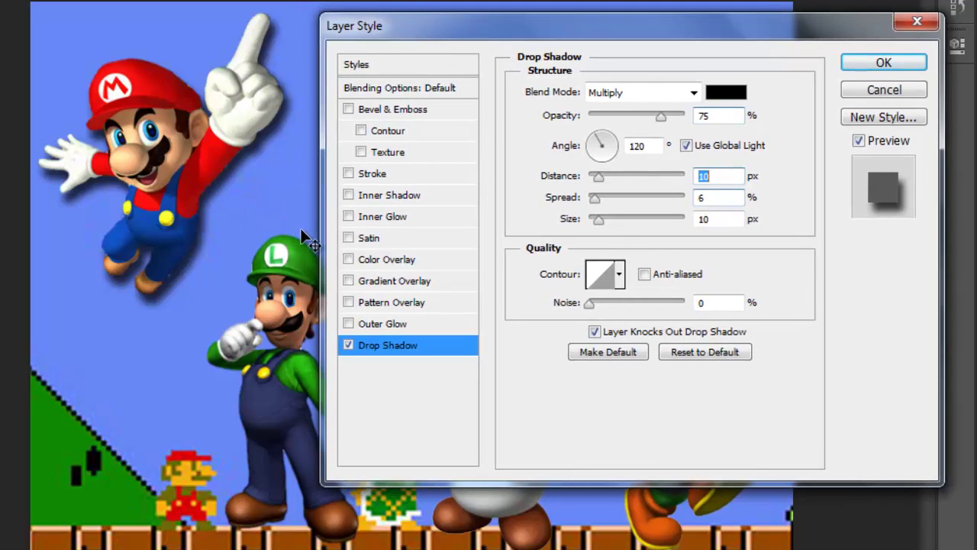
Confirm Mario's drop shadow and bring up the effects list for Luigi's Layer 3
left_click(886, 65)
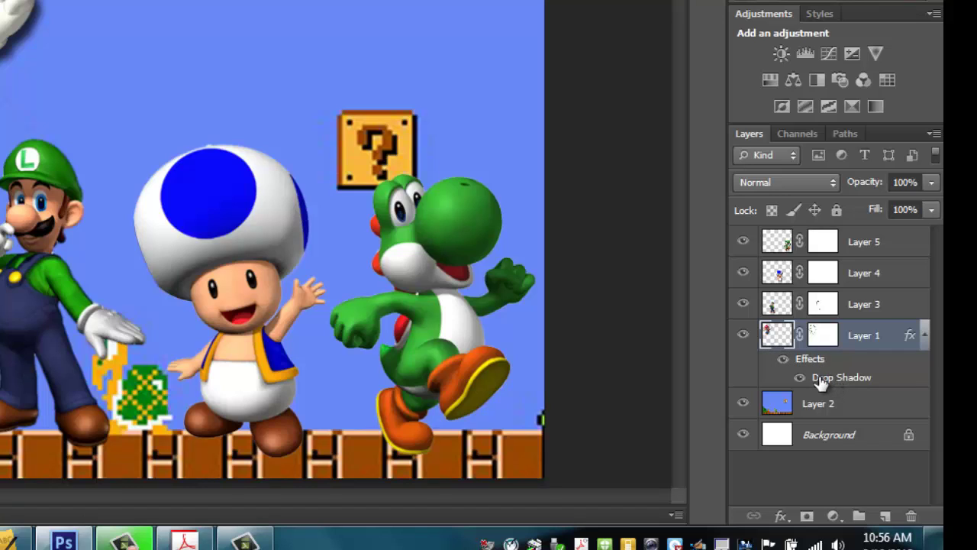
left_click(773, 305)
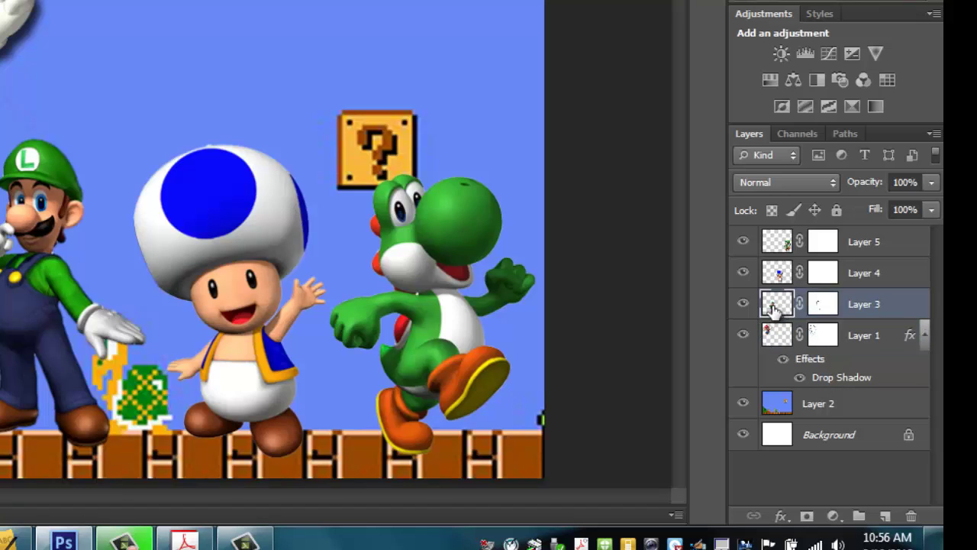
left_click(780, 517)
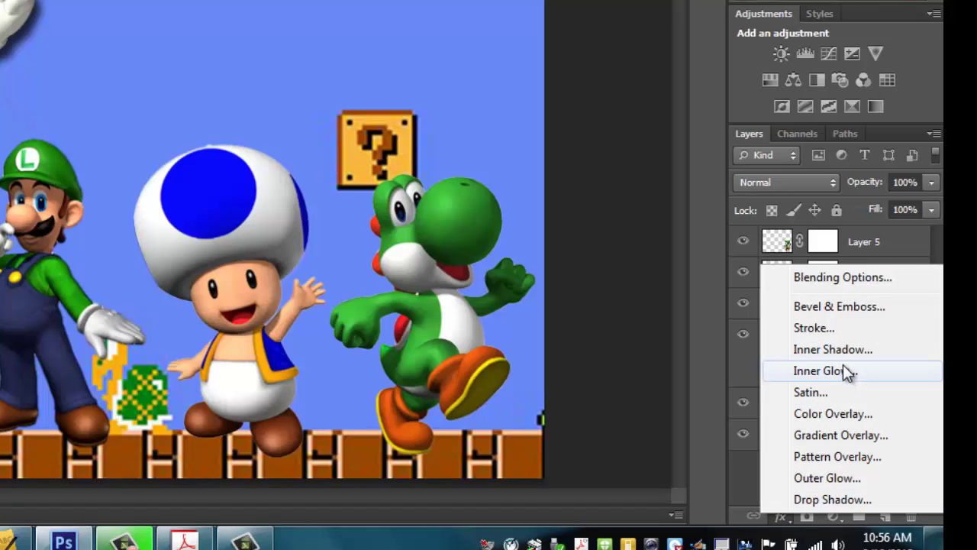
Add Bevel & Emboss to Luigi, adjusting size and soften and keeping the Smooth technique
left_click(840, 307)
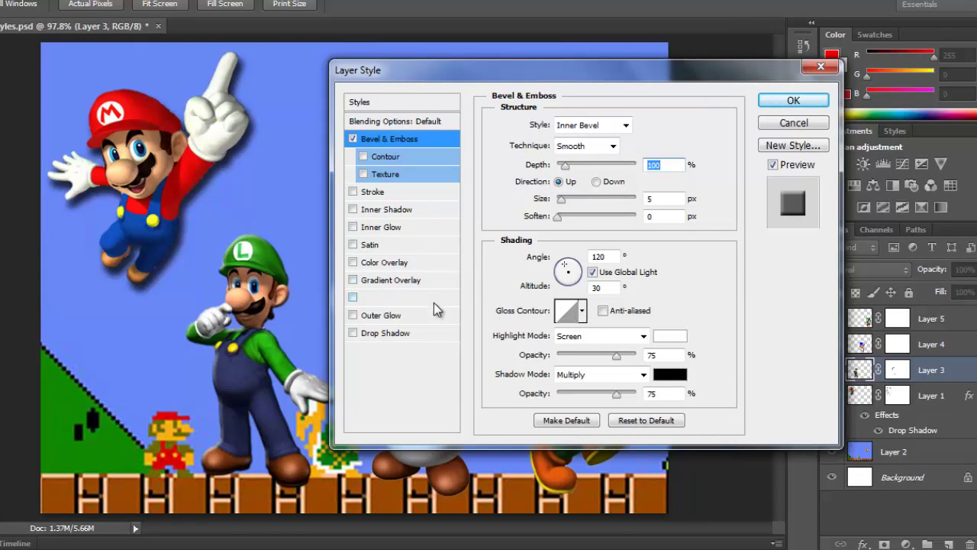
left_click_drag(562, 201, 566, 201)
left_click(558, 217)
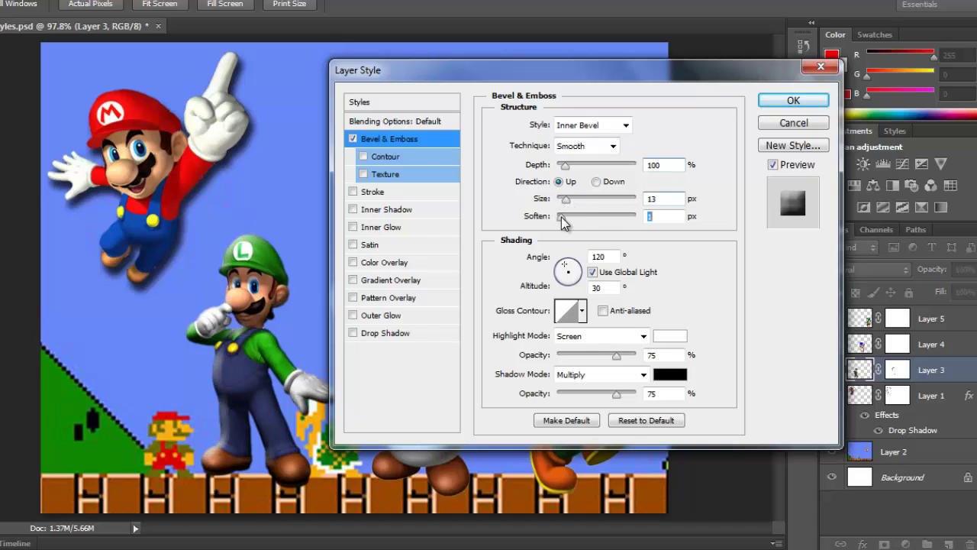
left_click_drag(568, 221, 567, 227)
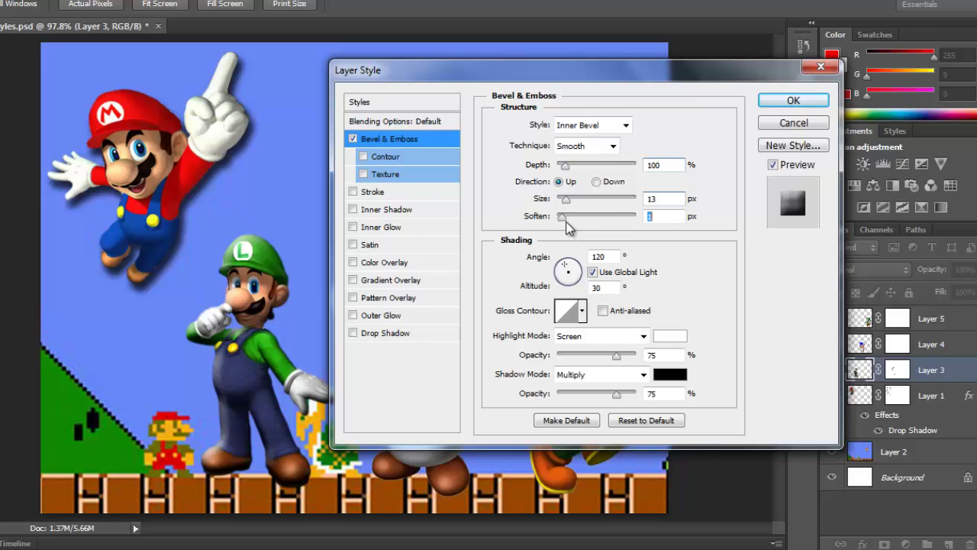
left_click(614, 147)
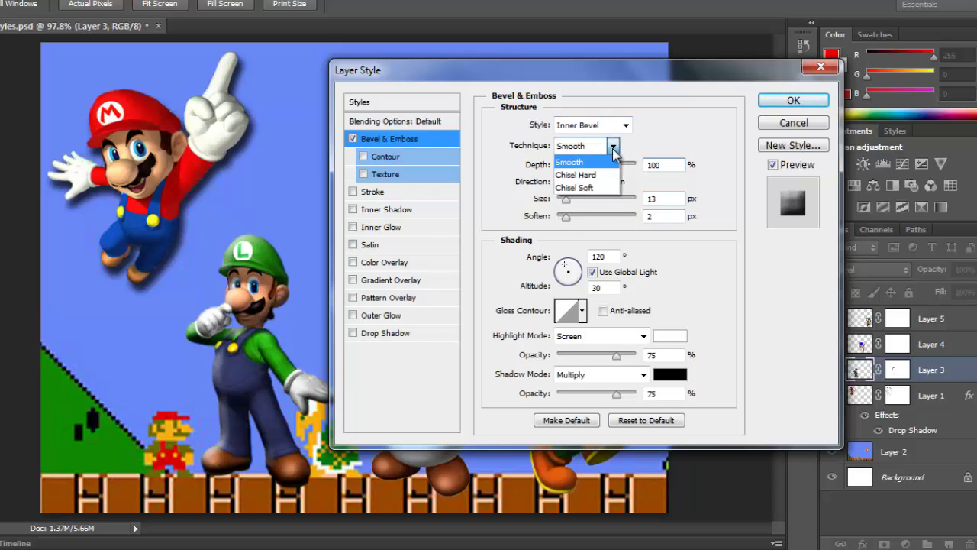
left_click(604, 173)
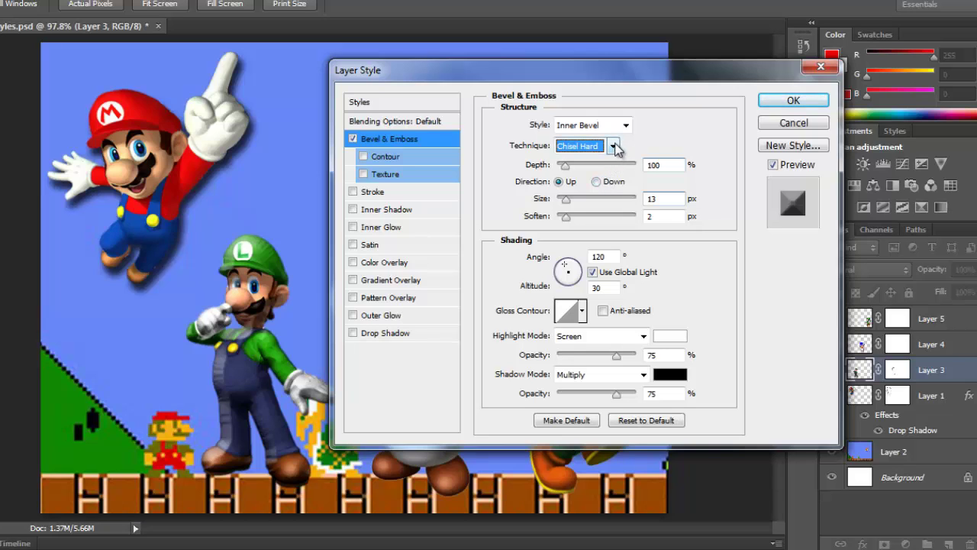
left_click(613, 146)
left_click(603, 188)
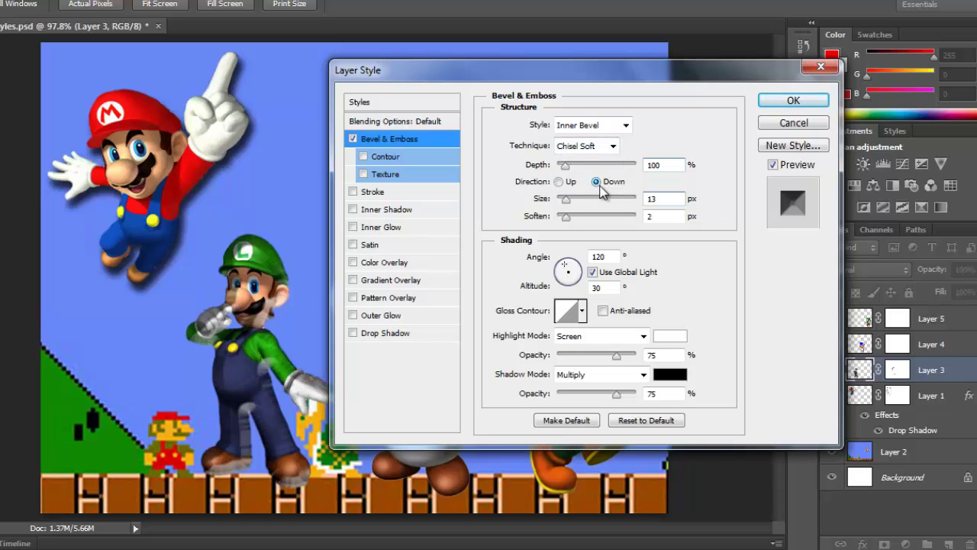
left_click(613, 146)
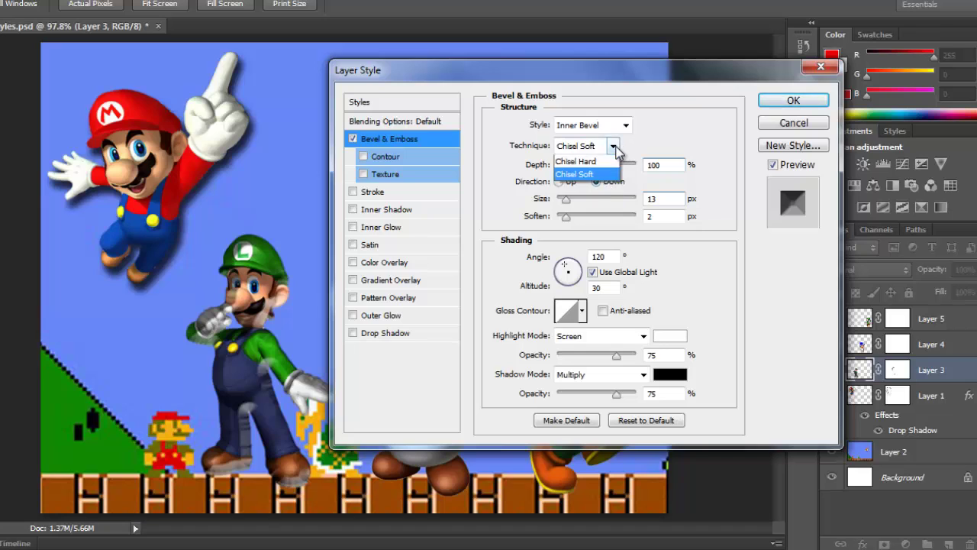
left_click(603, 163)
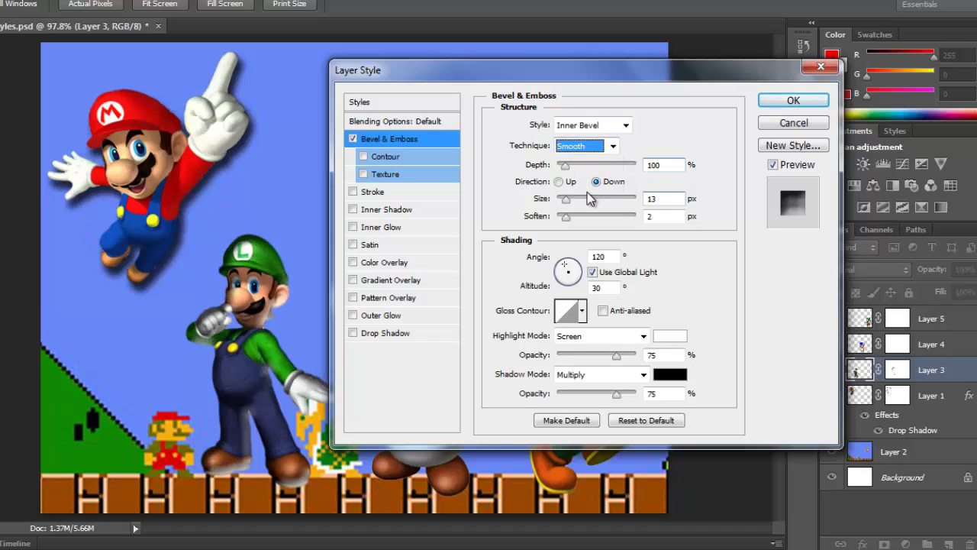
Set the bevel to Pillow Emboss with 29 px size, 103% depth and a linear gloss contour
left_click(625, 126)
left_click(615, 142)
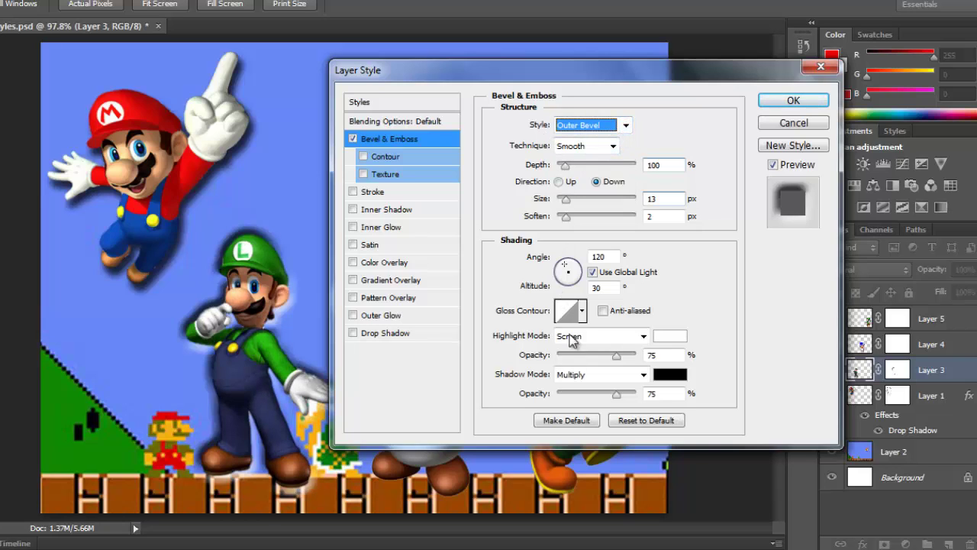
left_click(625, 126)
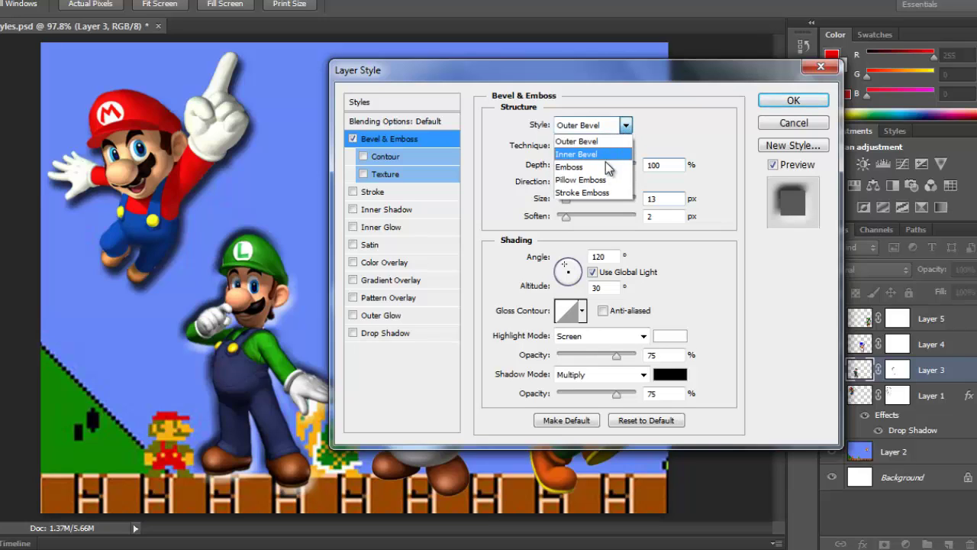
left_click(603, 167)
left_click(625, 126)
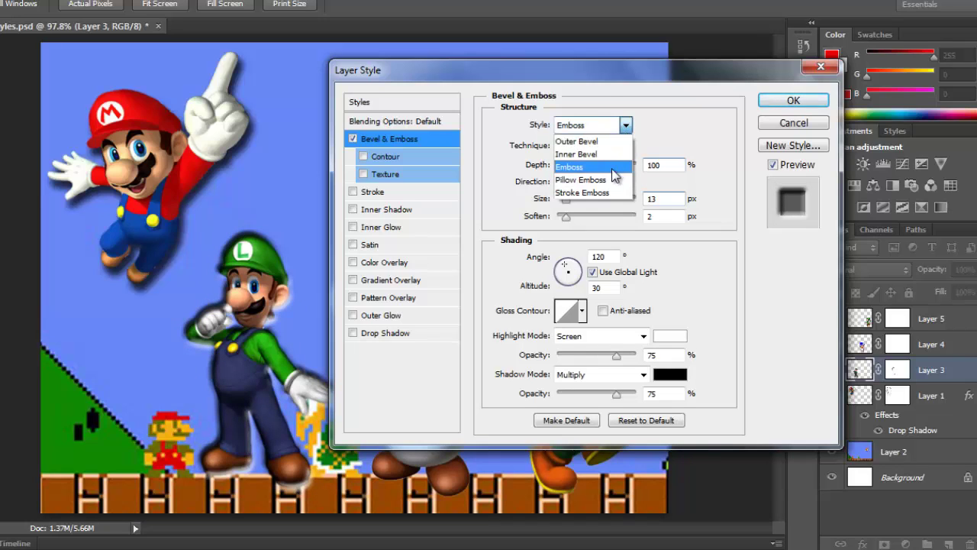
left_click(606, 184)
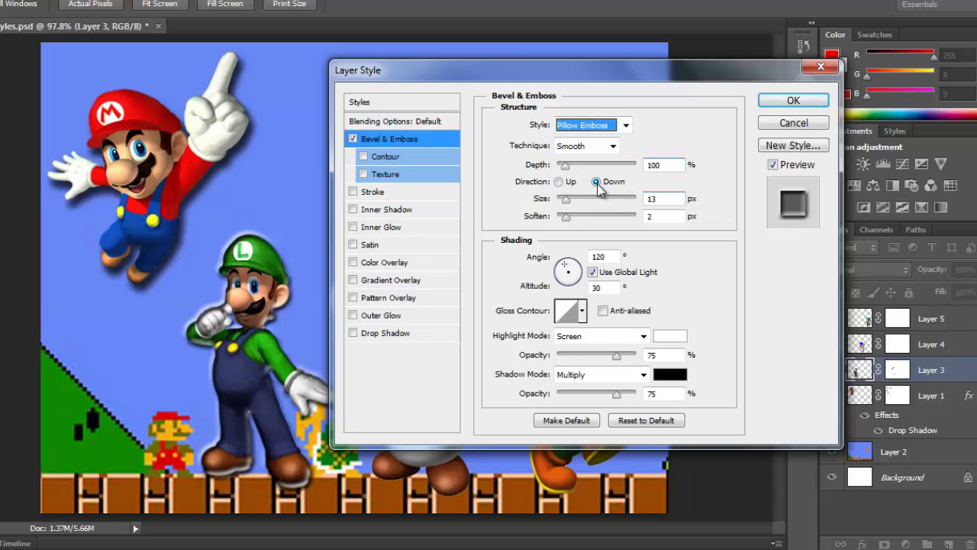
left_click_drag(570, 200, 571, 224)
left_click_drag(564, 166, 565, 171)
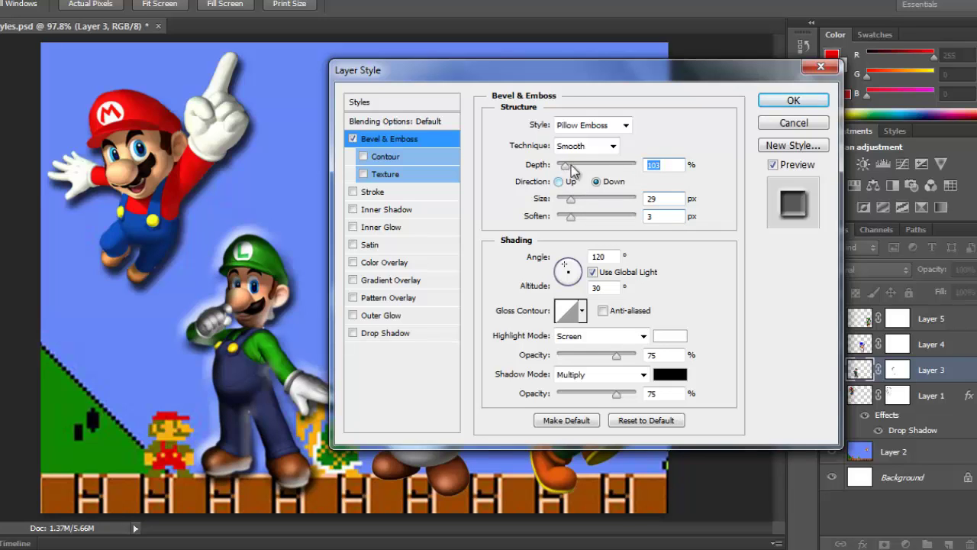
left_click(583, 318)
double_click(546, 356)
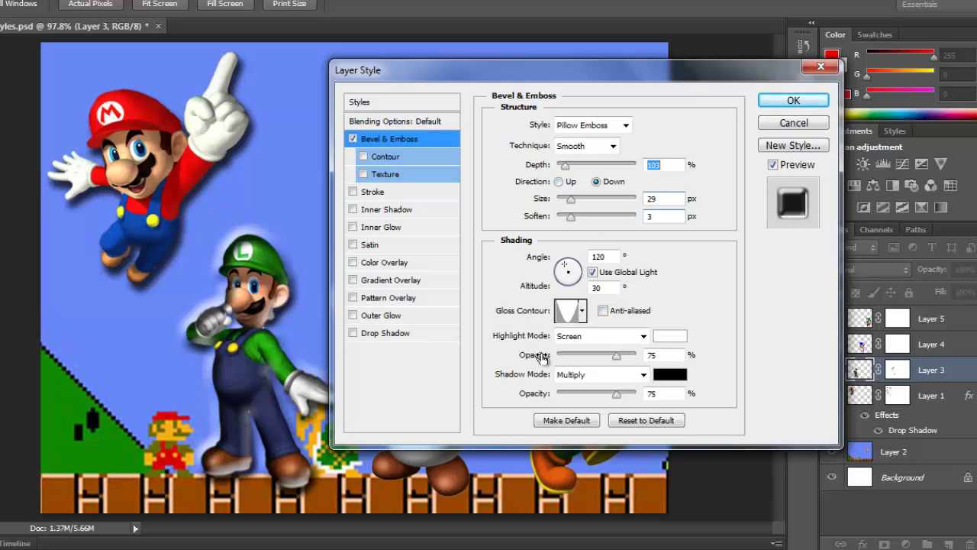
left_click(583, 318)
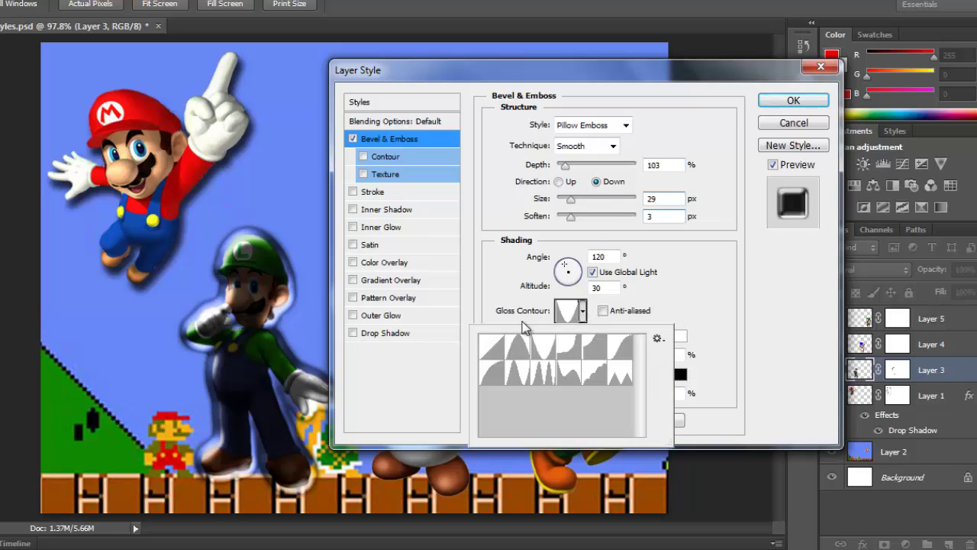
left_click(491, 347)
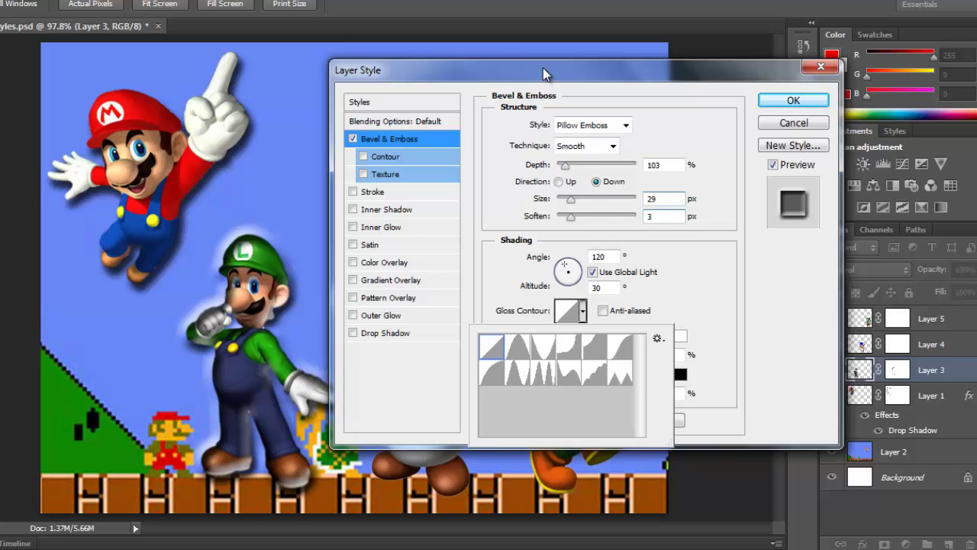
mouse_move(544, 76)
left_mouse_down()
mouse_move(567, 71)
mouse_move(558, 68)
left_mouse_up()
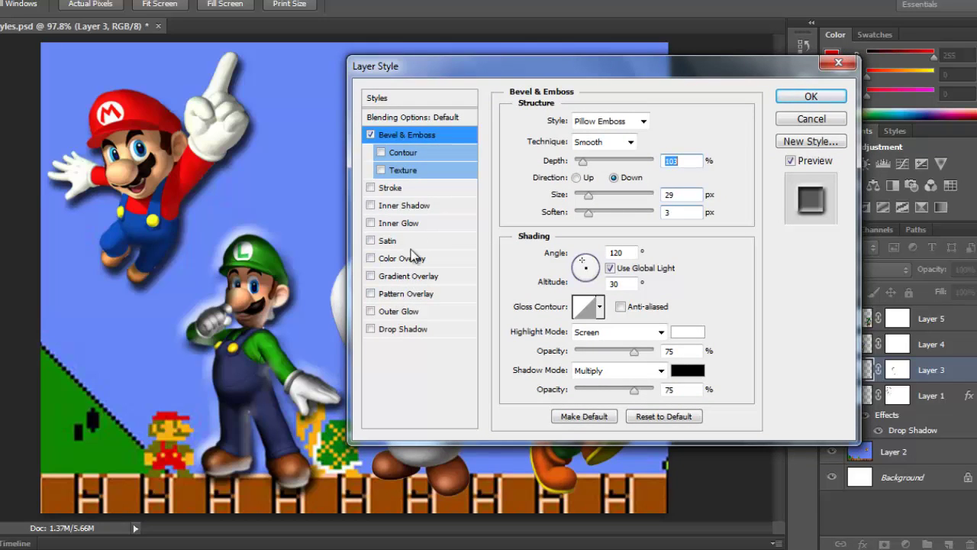
Add a red (ee210c) Outer Glow with 12% spread to Luigi and apply both effects
left_click(398, 313)
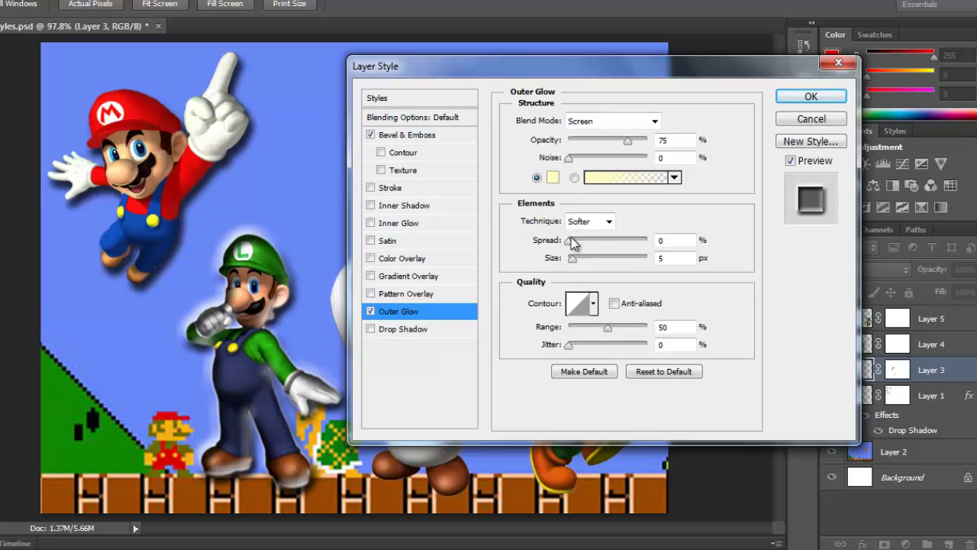
left_click_drag(569, 242, 594, 260)
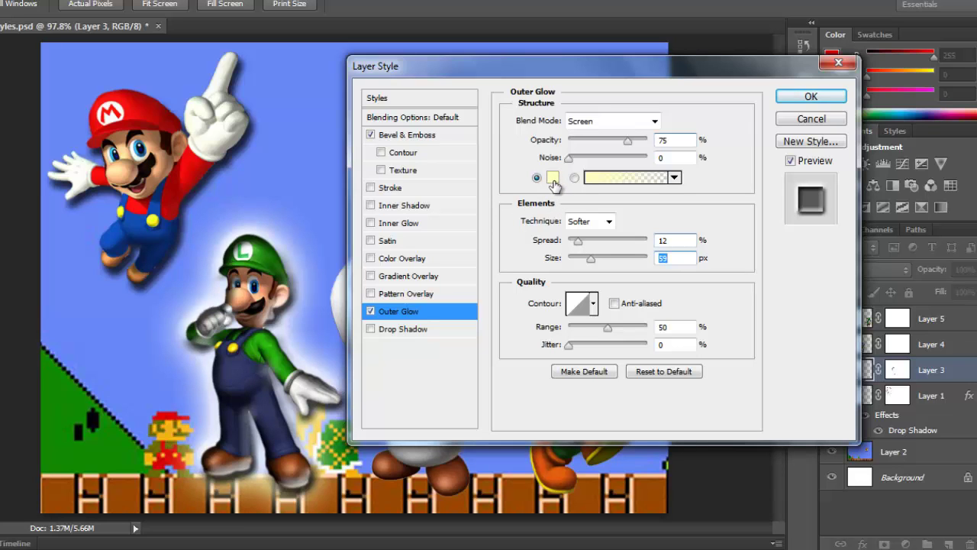
left_click(553, 179)
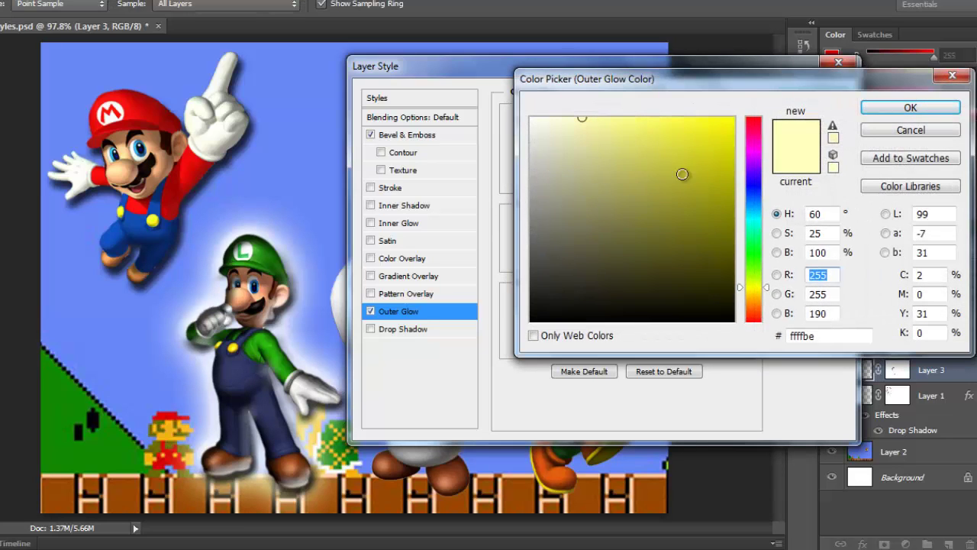
left_click_drag(754, 300, 755, 318)
left_click_drag(707, 148, 724, 131)
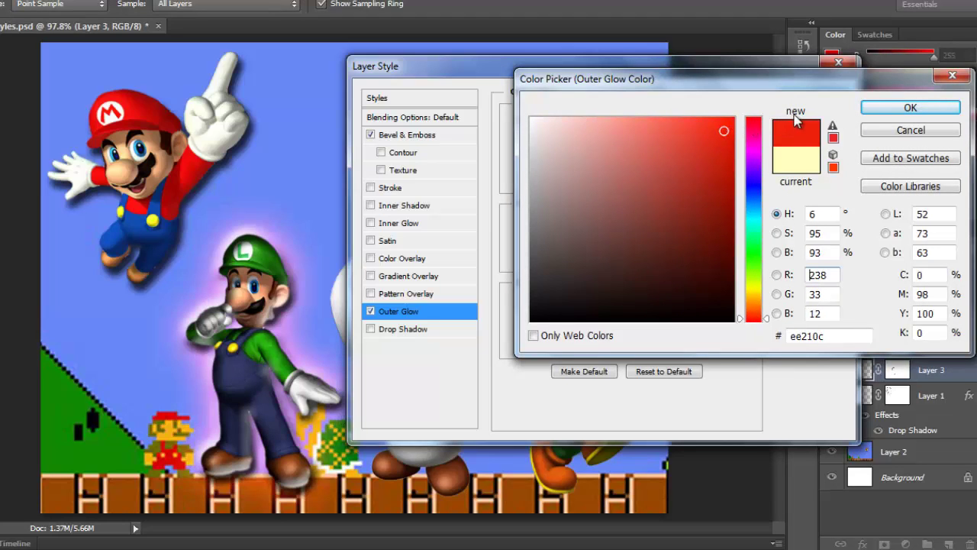
left_click(895, 108)
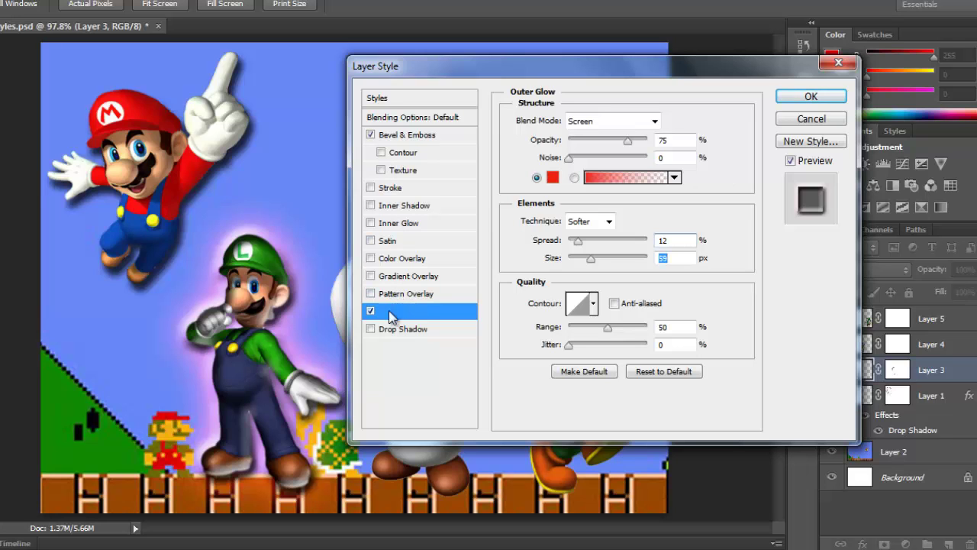
left_click(809, 96)
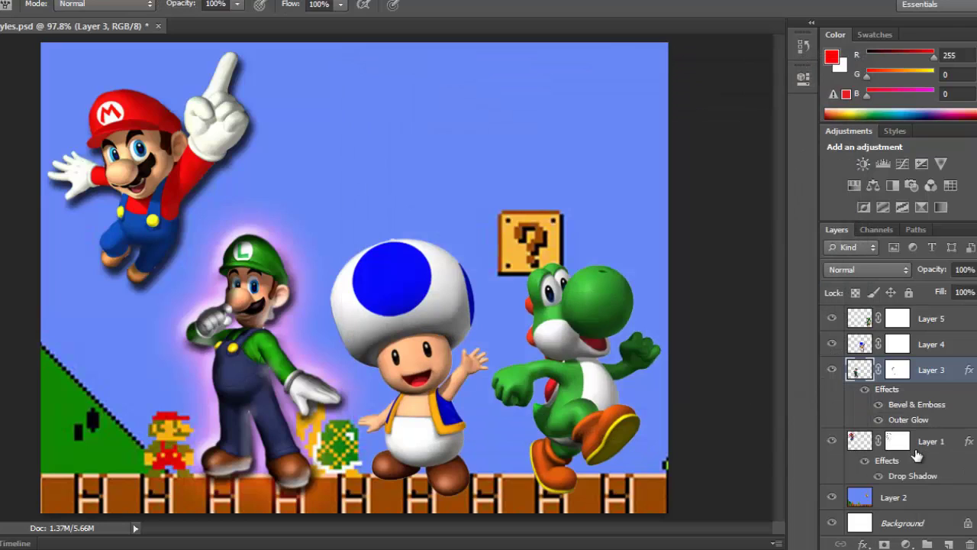
Add a 5 px Stroke outline to Toad's Layer 4
left_click(862, 346)
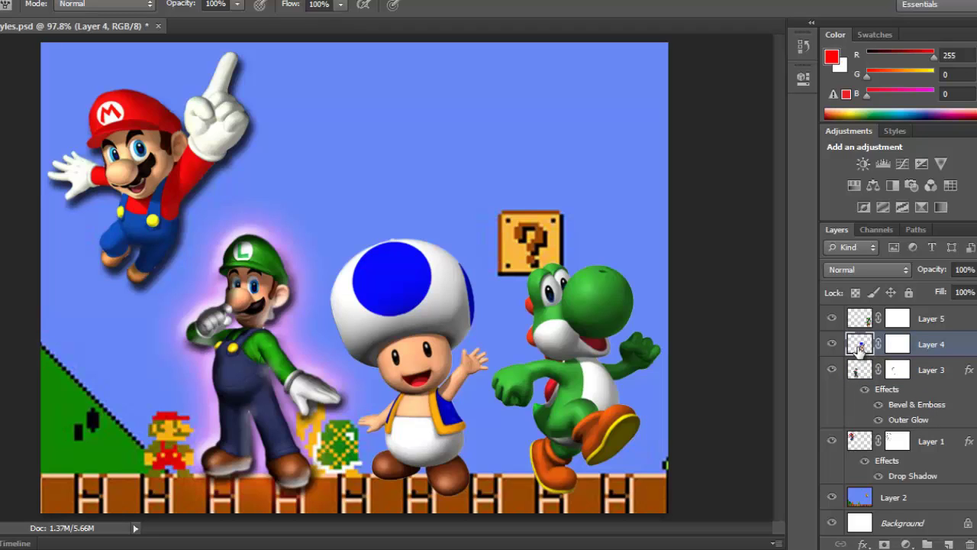
left_click(863, 544)
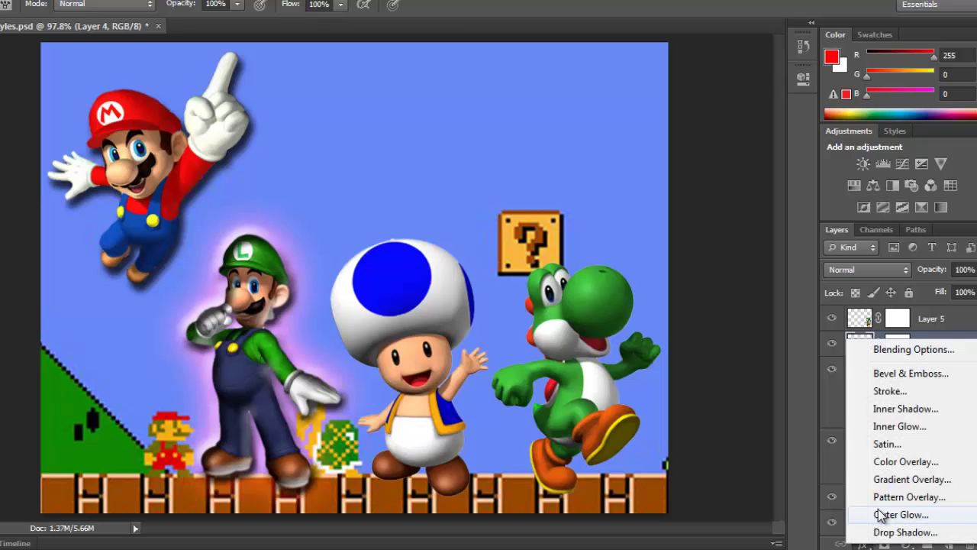
left_click(888, 391)
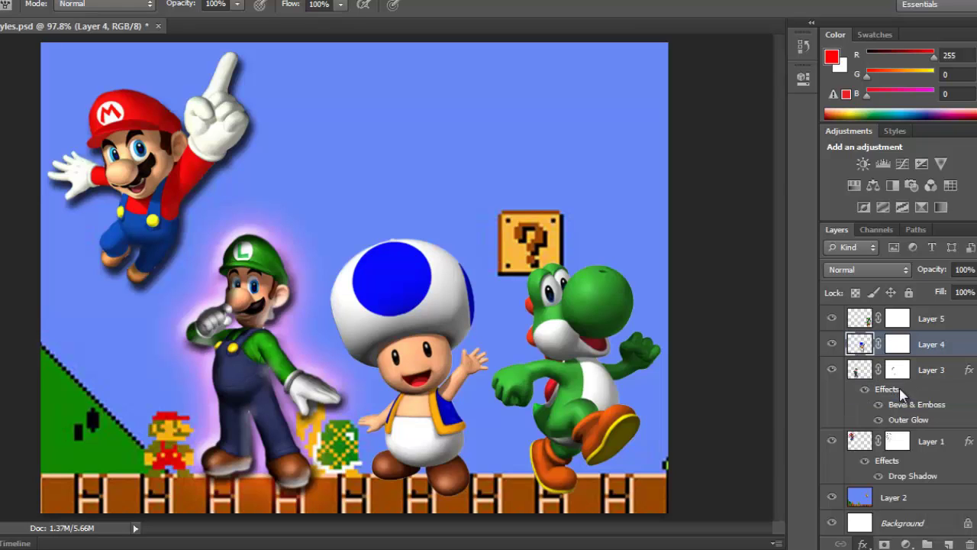
left_click_drag(533, 71, 692, 67)
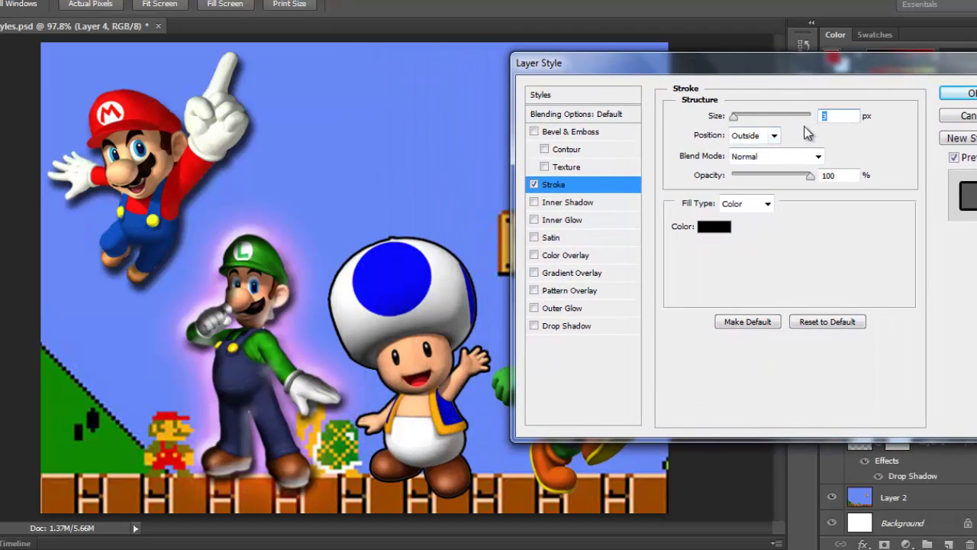
type("5")
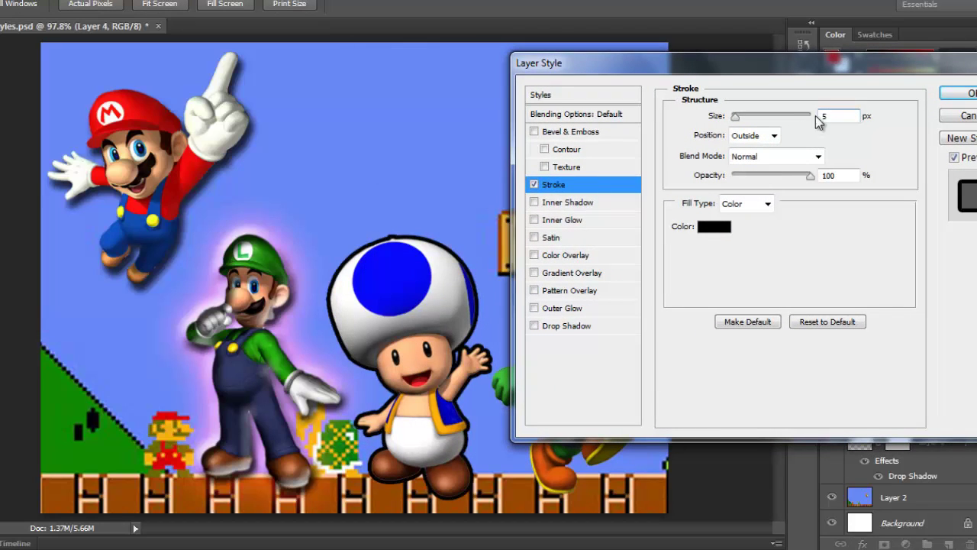
Colour Toad's stroke blue (090afb), sampled from his cap
left_click(715, 227)
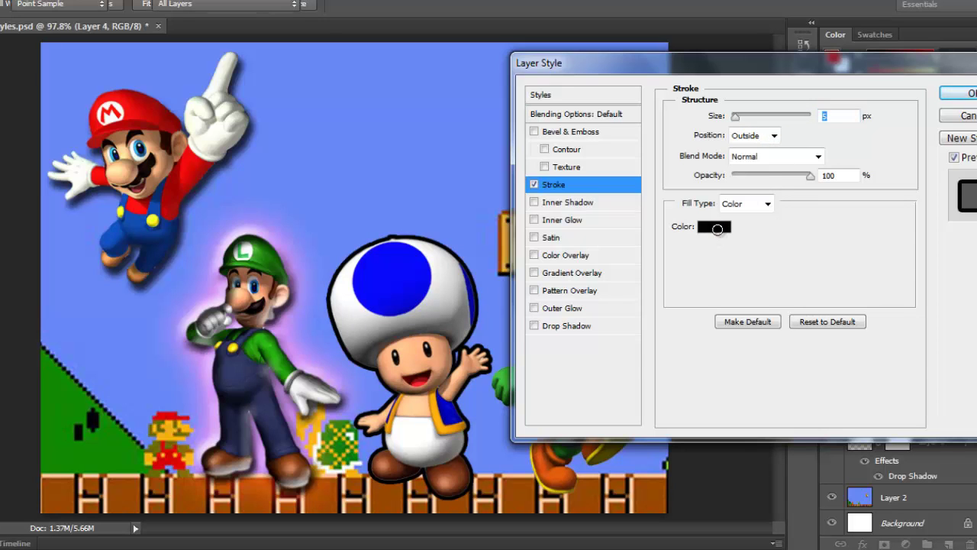
left_click_drag(754, 197, 754, 180)
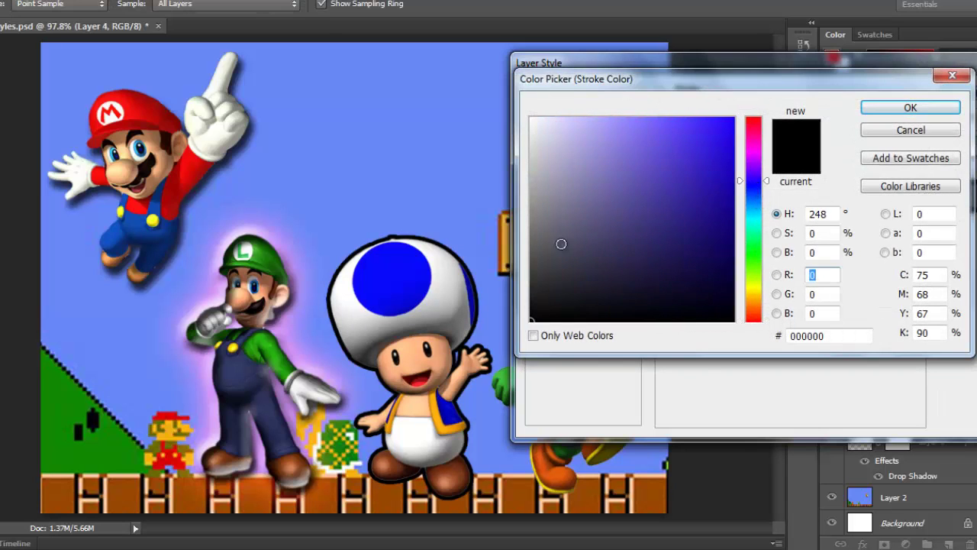
left_click(398, 278)
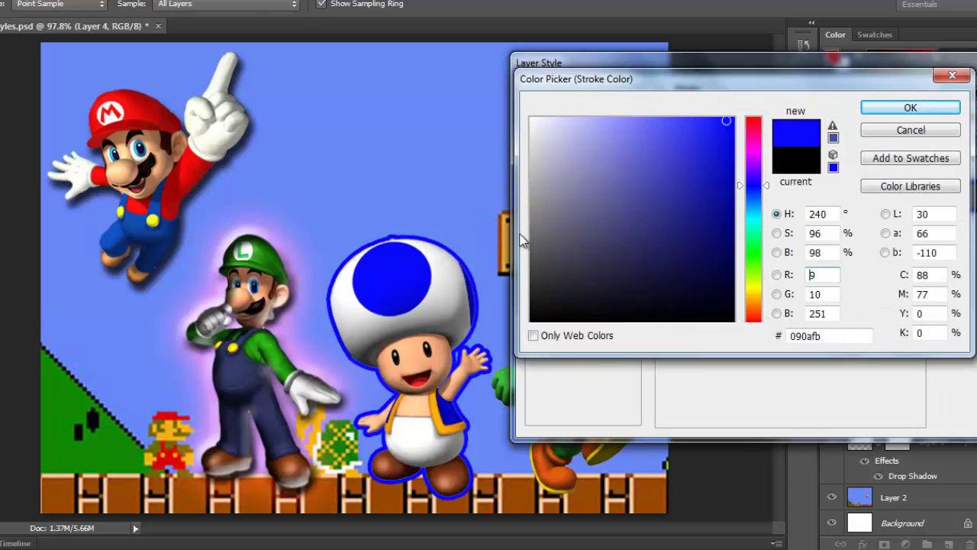
left_click(879, 107)
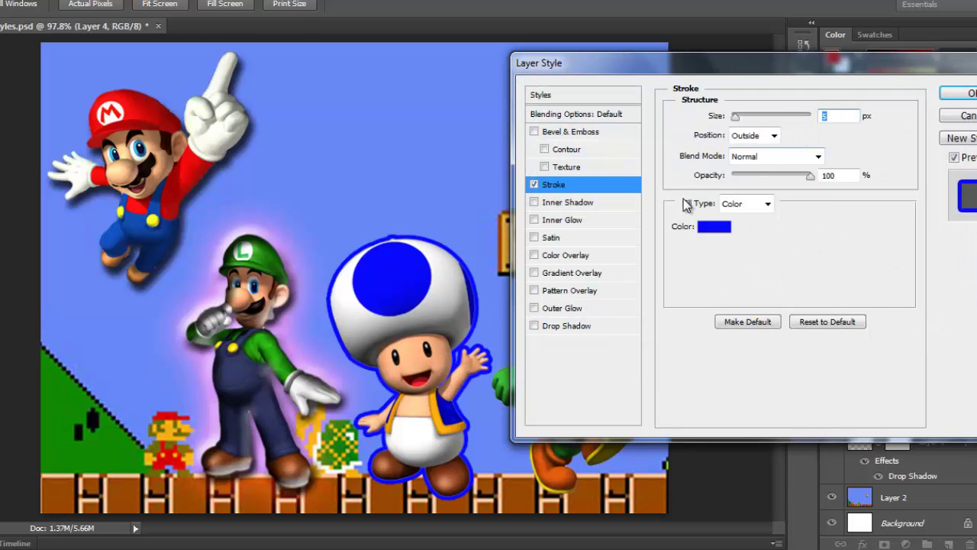
Add a 51 px Inner Glow to Toad's Layer 4 on top of its Stroke, then apply both styles
left_click(564, 220)
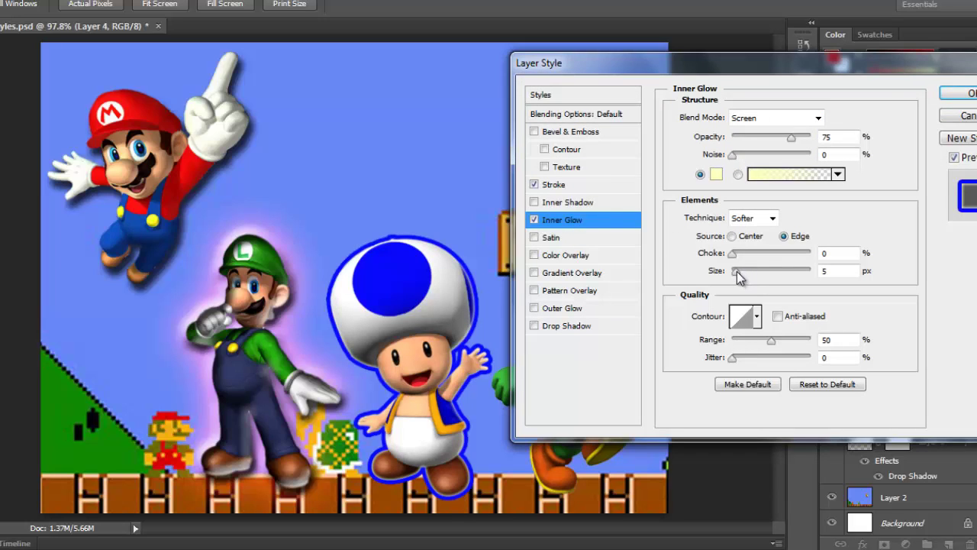
mouse_move(736, 271)
left_mouse_down()
mouse_move(753, 270)
mouse_move(734, 257)
left_mouse_up()
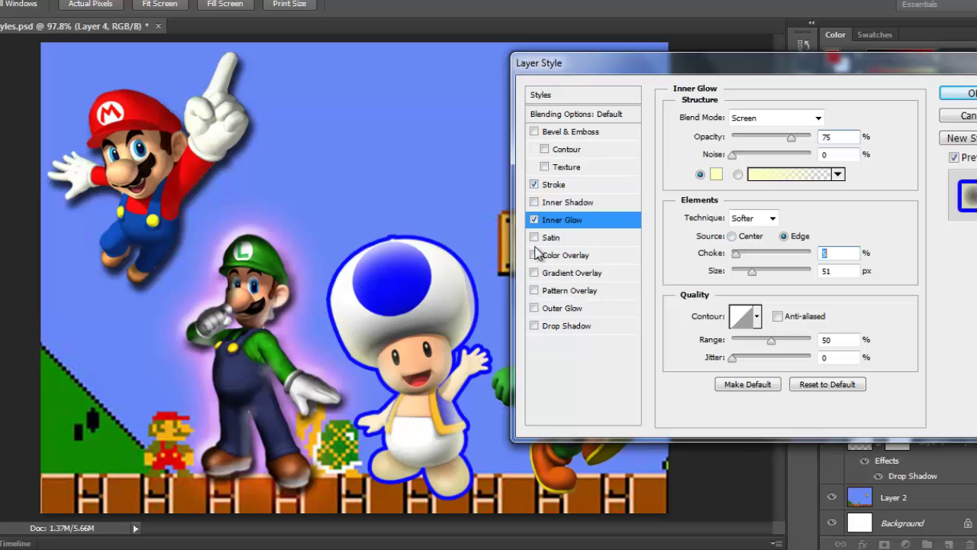
left_click_drag(678, 63, 581, 98)
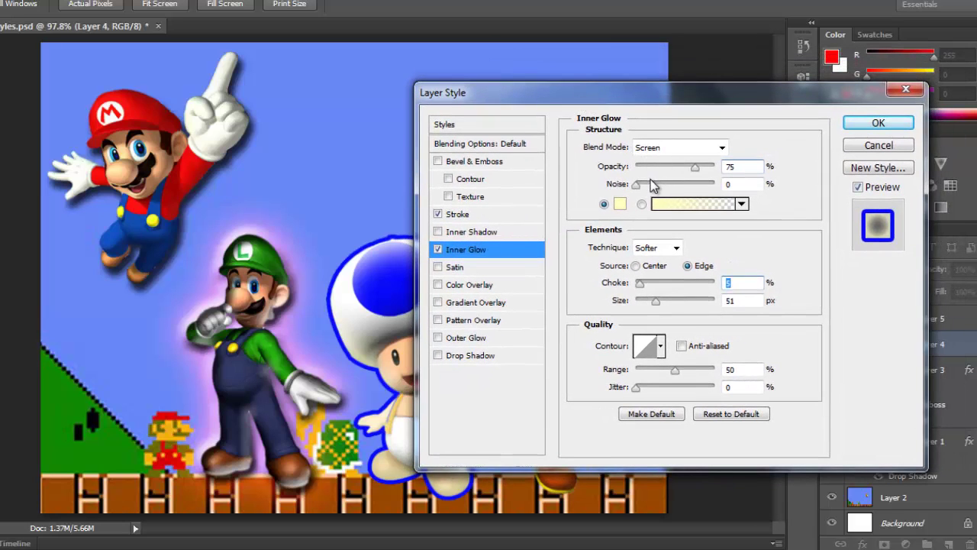
left_click(845, 126)
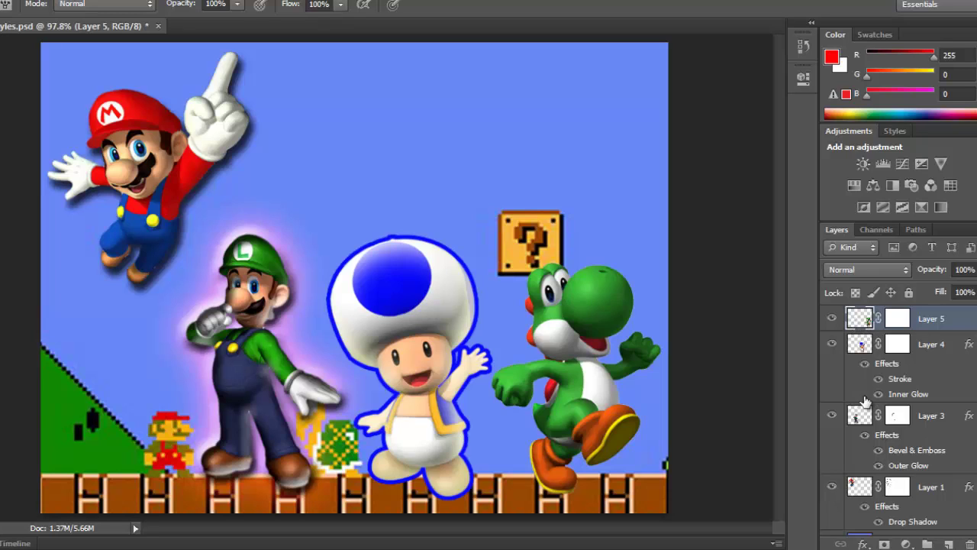
Give Yoshi's Layer 5 an Inner Shadow (distance 10 px, choke 9%, size 13 px) and a Gradient Overlay
left_click(869, 543)
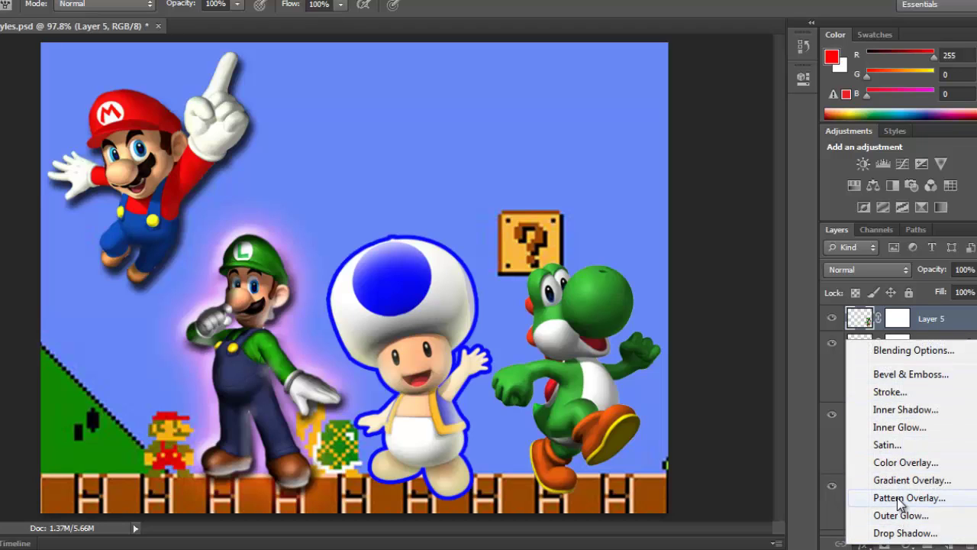
left_click(906, 410)
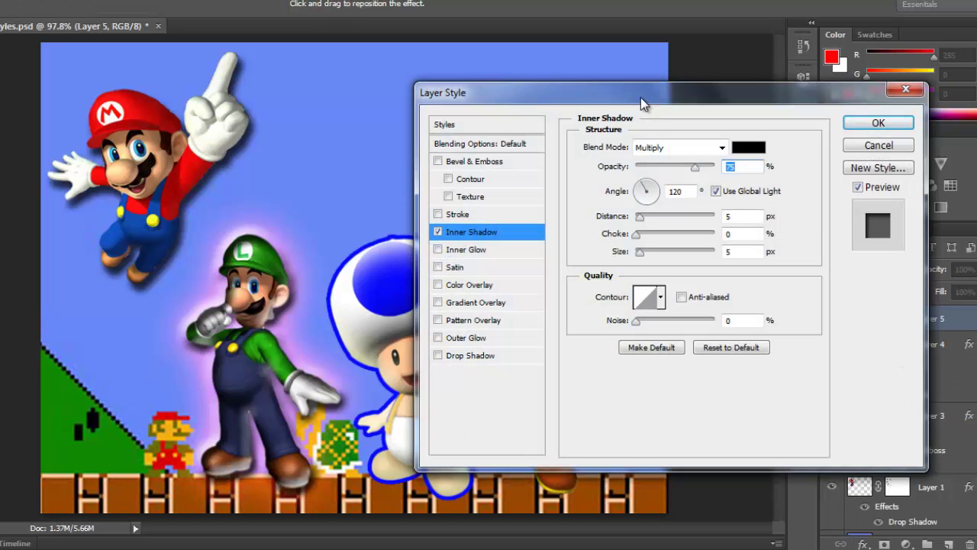
left_click_drag(639, 92, 182, 97)
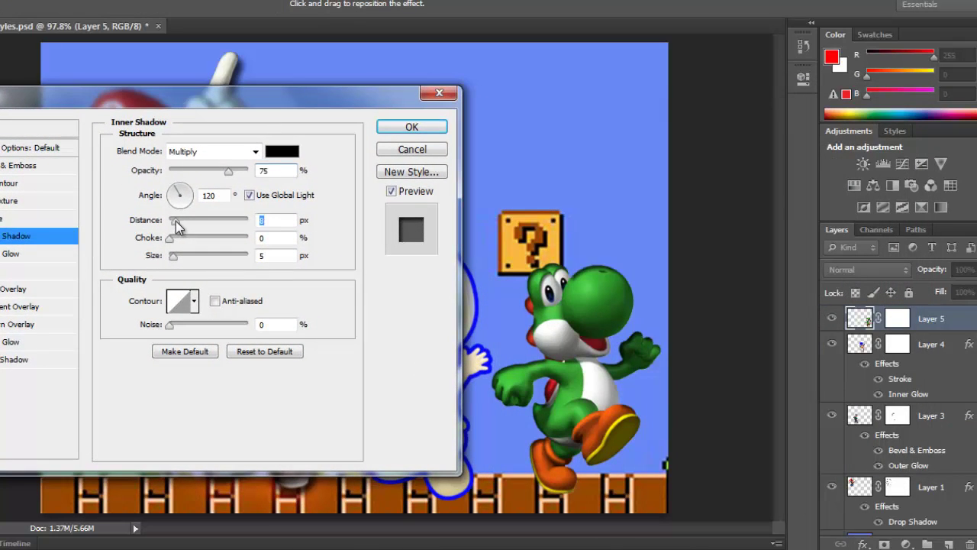
left_click_drag(175, 220, 178, 221)
left_click(171, 237)
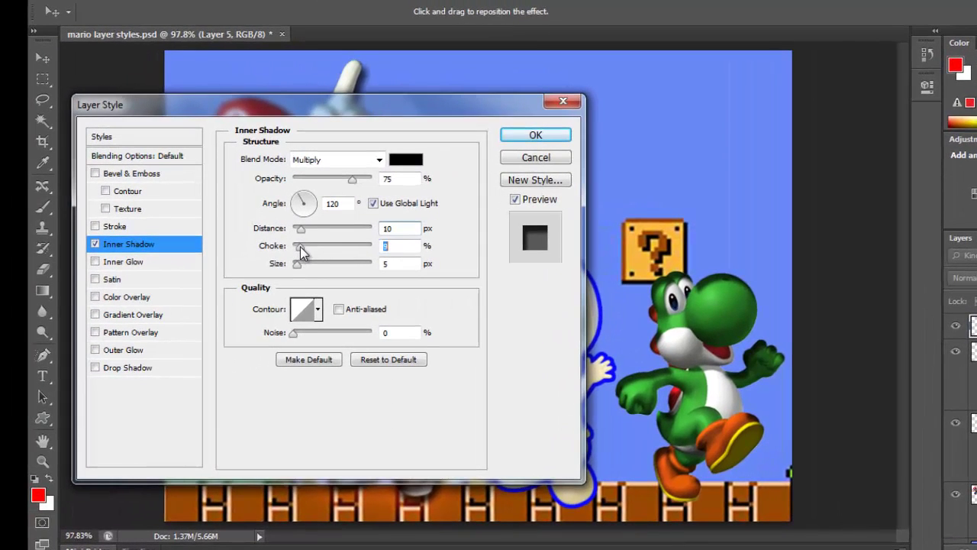
left_click_drag(299, 264, 305, 270)
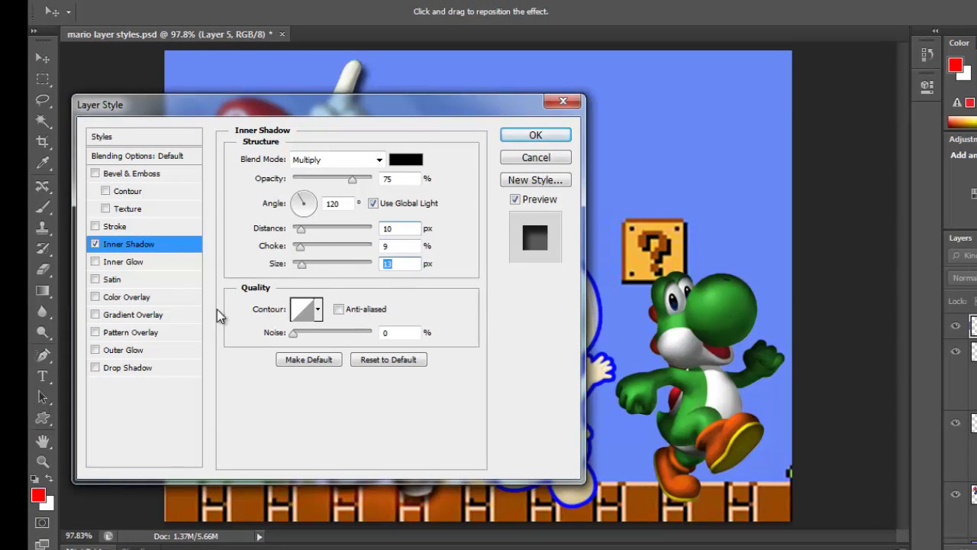
left_click(127, 317)
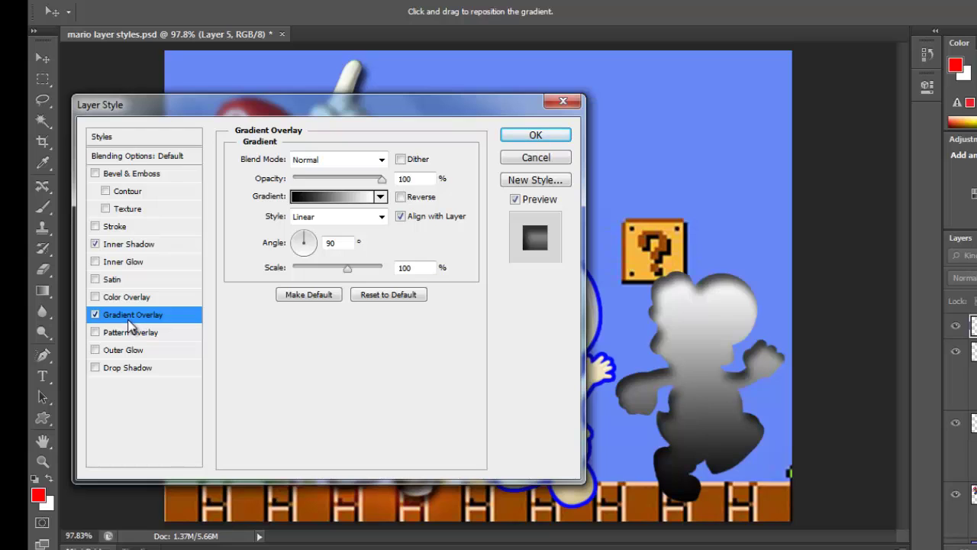
Set Yoshi's Gradient Overlay to the blue-red-yellow preset with a 47° angle and 92% scale
left_click(380, 197)
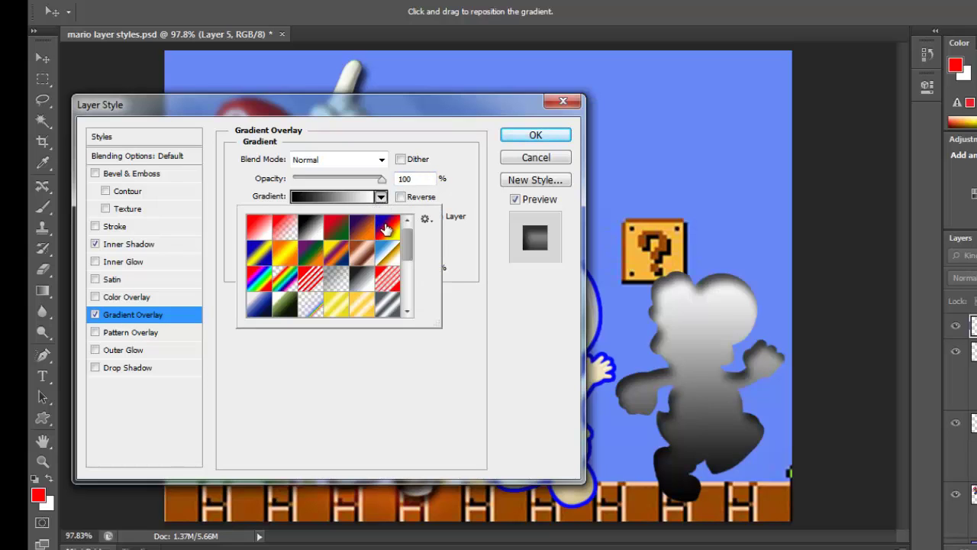
left_click(387, 228)
left_click(381, 239)
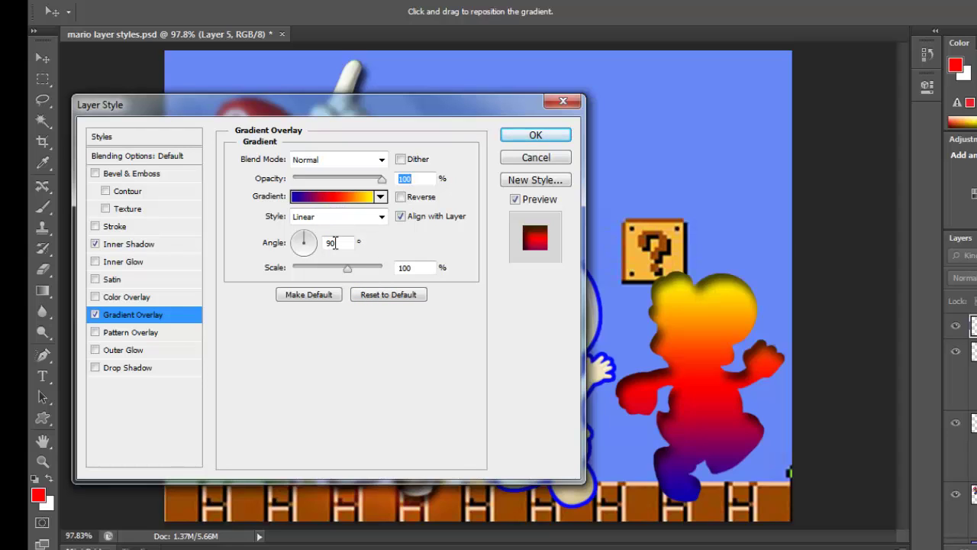
left_click_drag(318, 237, 314, 234)
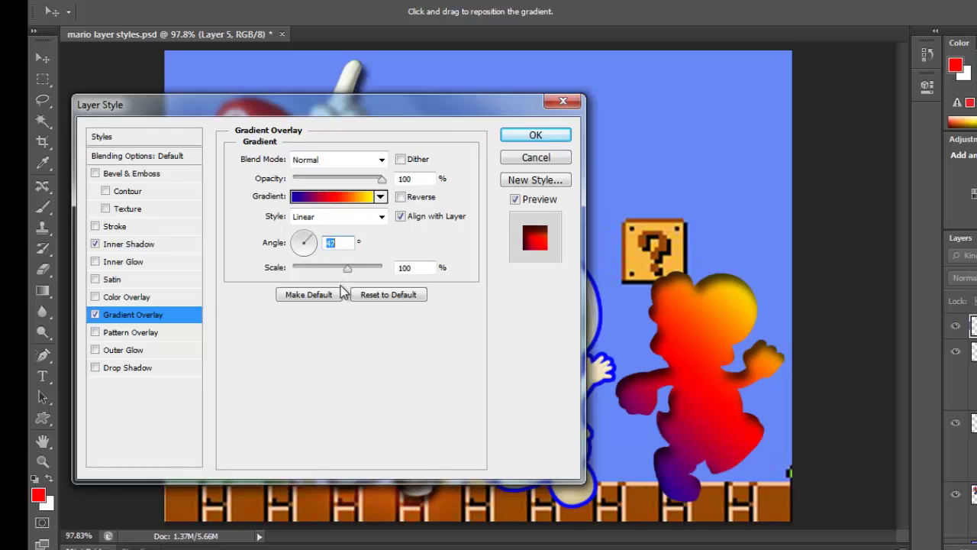
left_click_drag(347, 272, 335, 271)
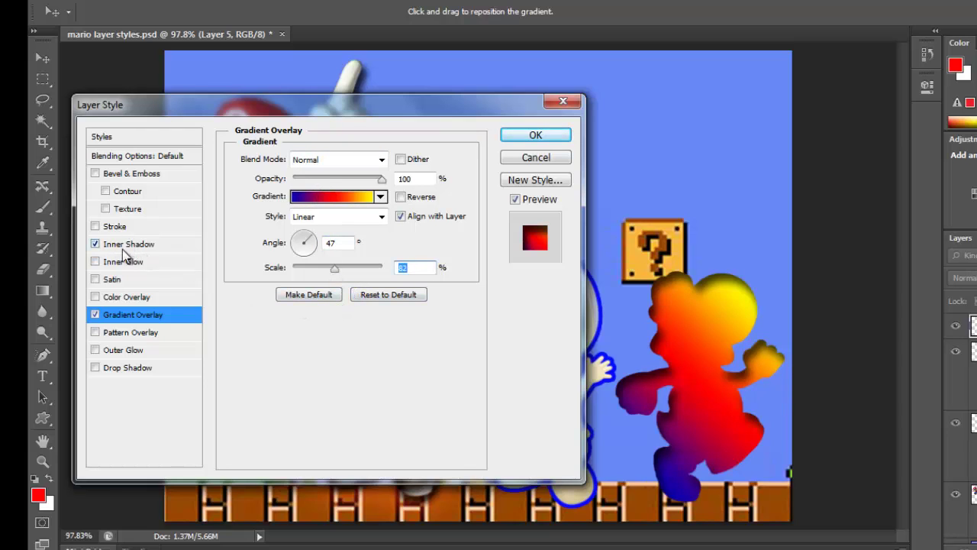
Add a Drop Shadow with 9% spread and 18 px size to Yoshi and apply his styles
left_click(141, 367)
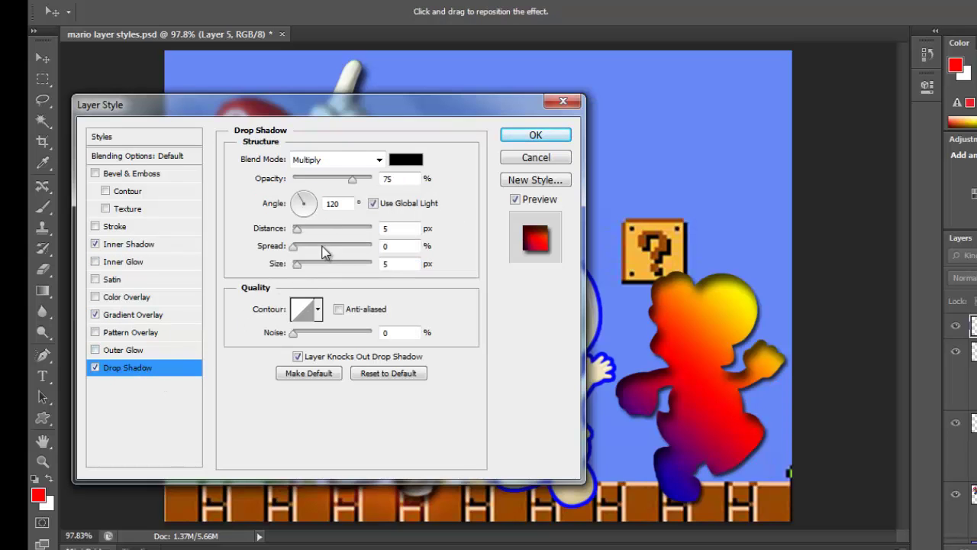
left_click_drag(294, 248, 303, 266)
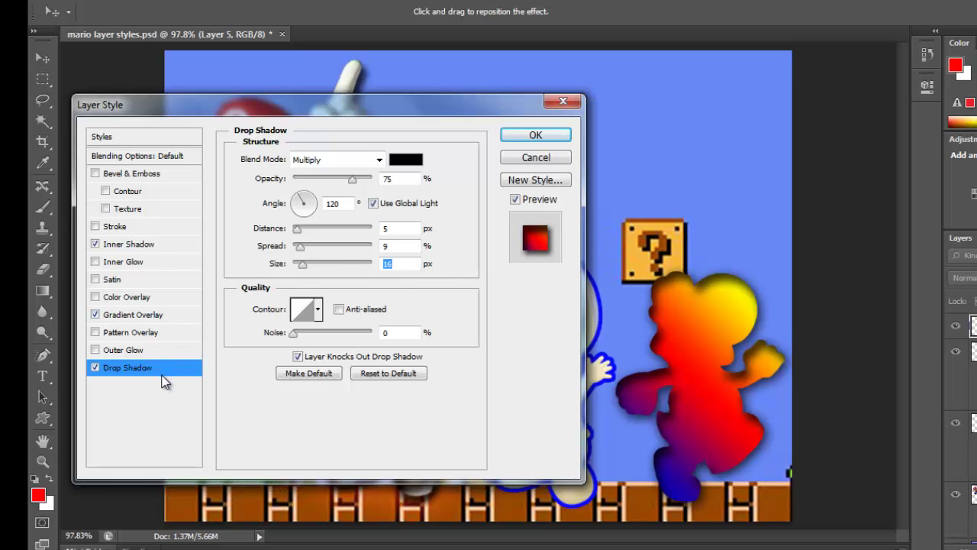
left_click(516, 138)
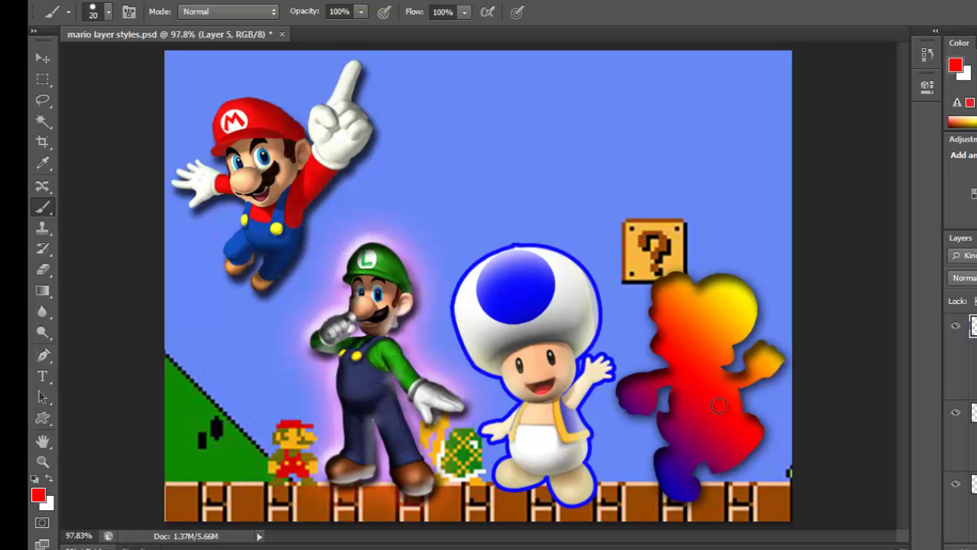
Save over mario layer styles.psd on the H: drive with maximized compatibility
left_click(78, 2)
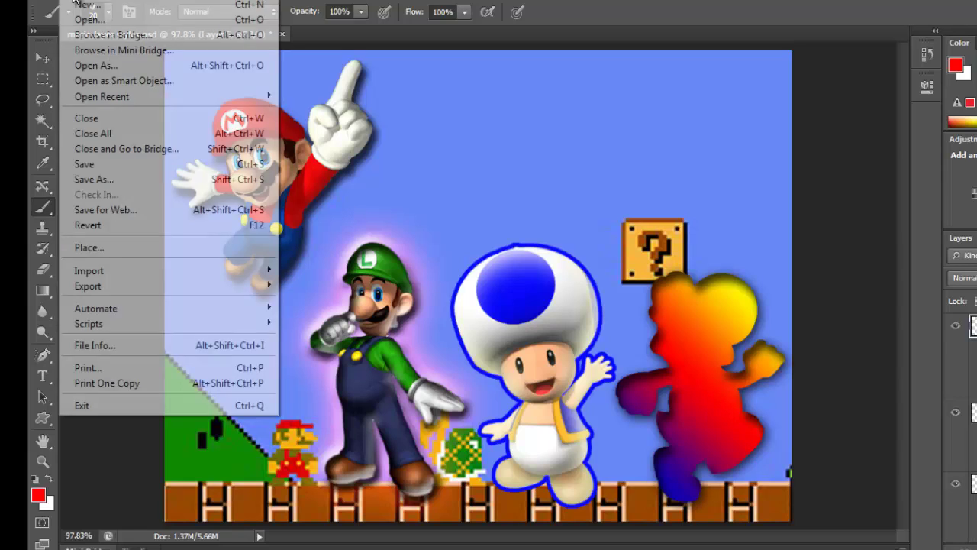
left_click(109, 179)
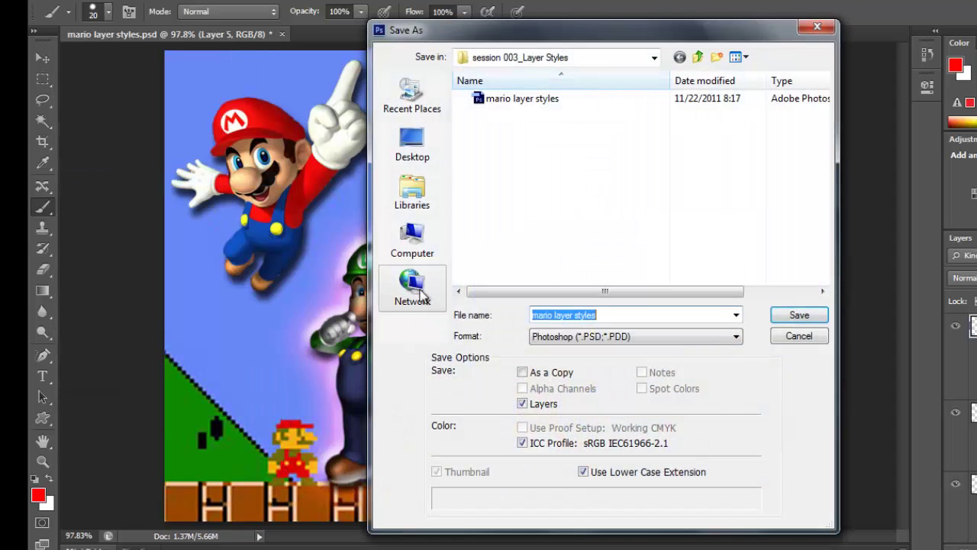
left_click(418, 246)
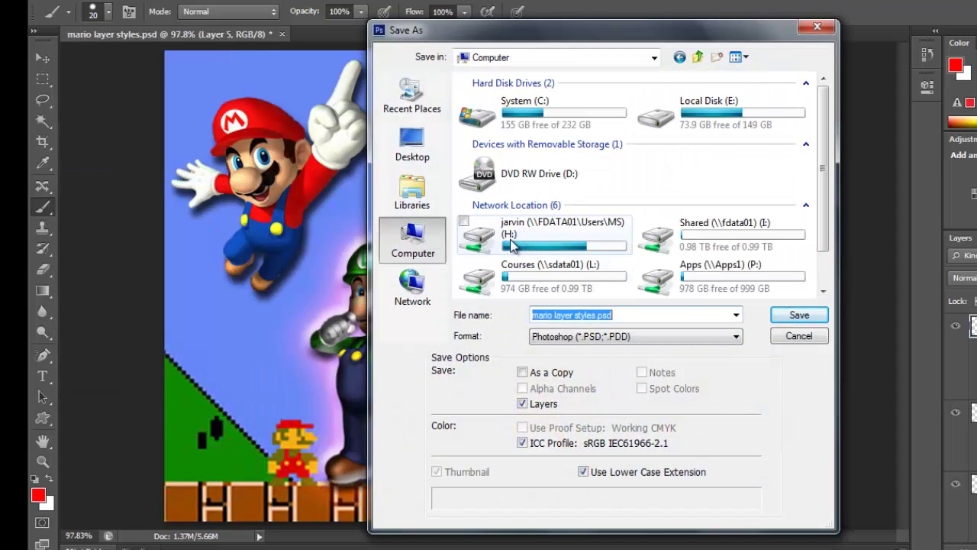
double_click(516, 244)
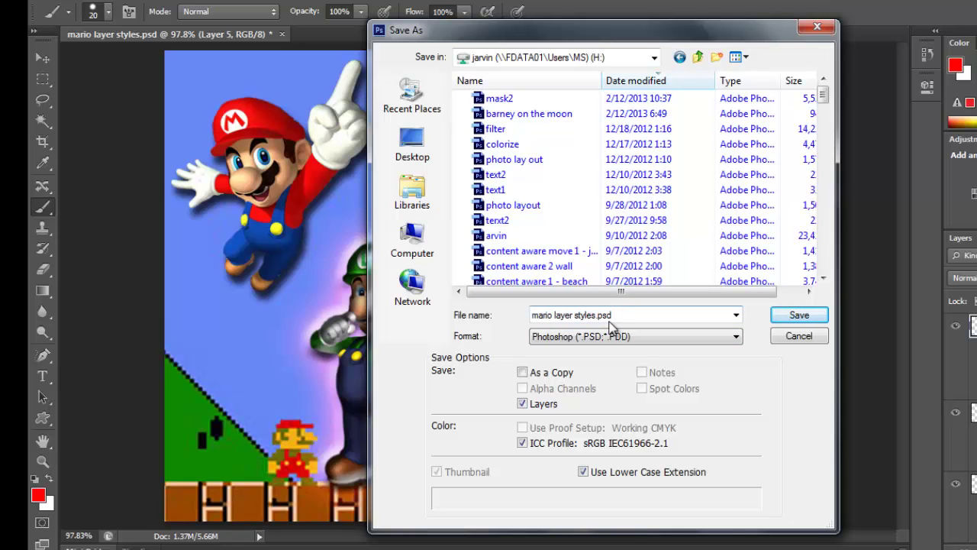
left_click(797, 315)
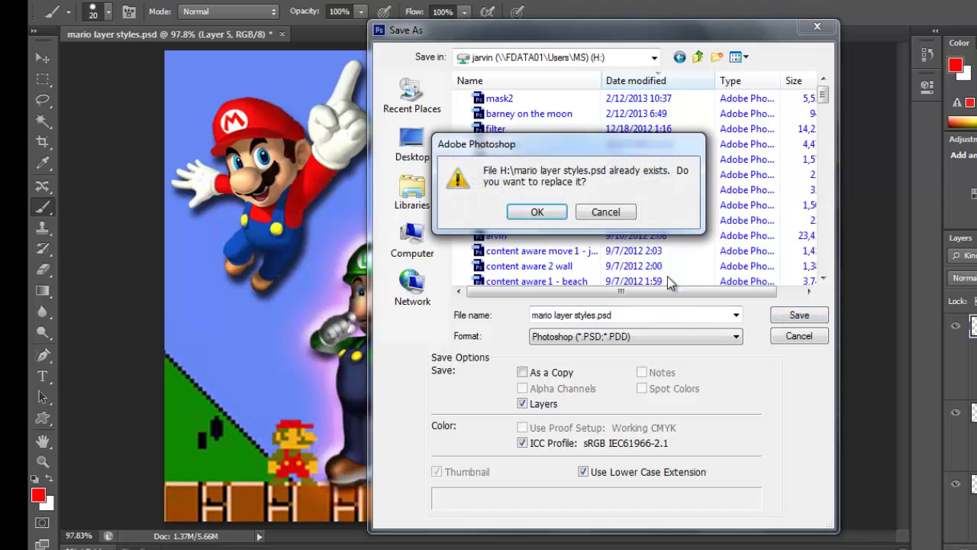
left_click(539, 213)
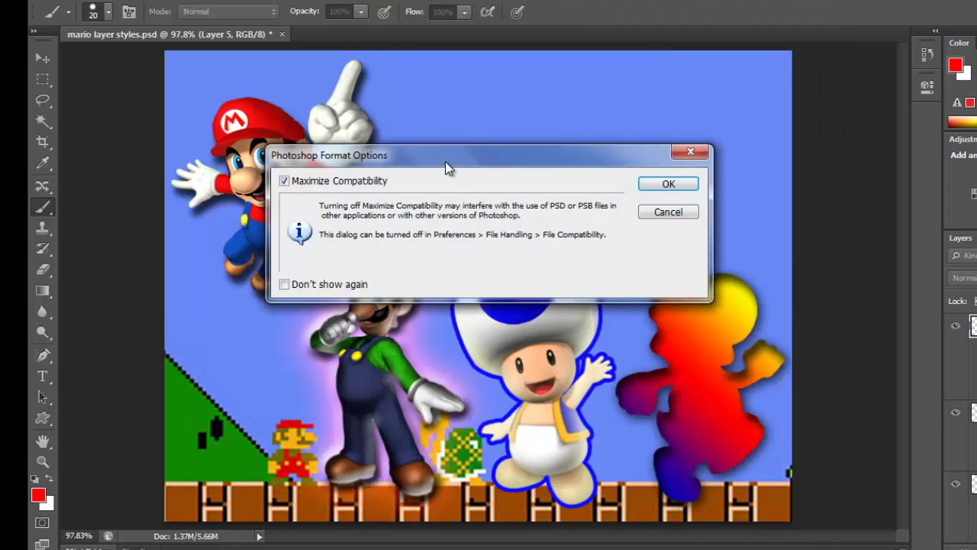
left_click_drag(449, 167, 475, 167)
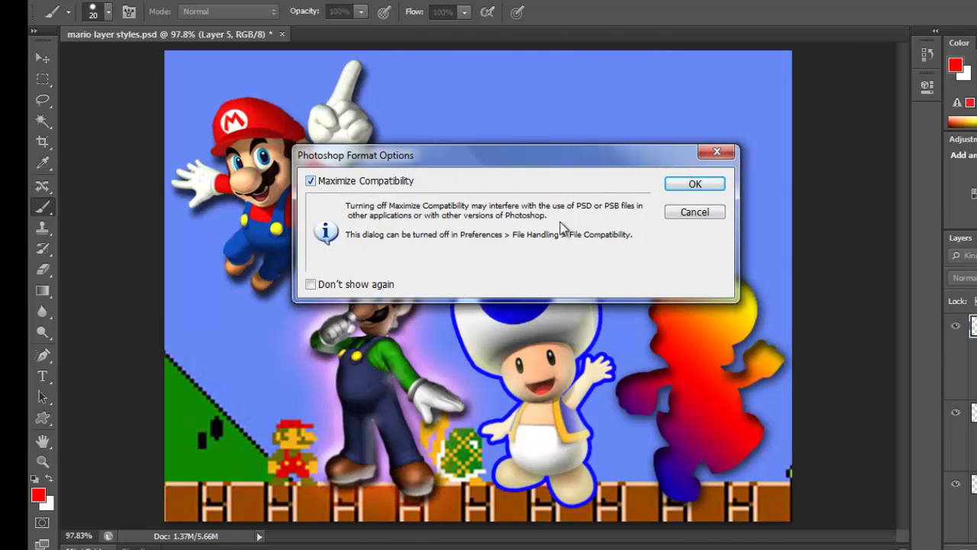
left_click(696, 185)
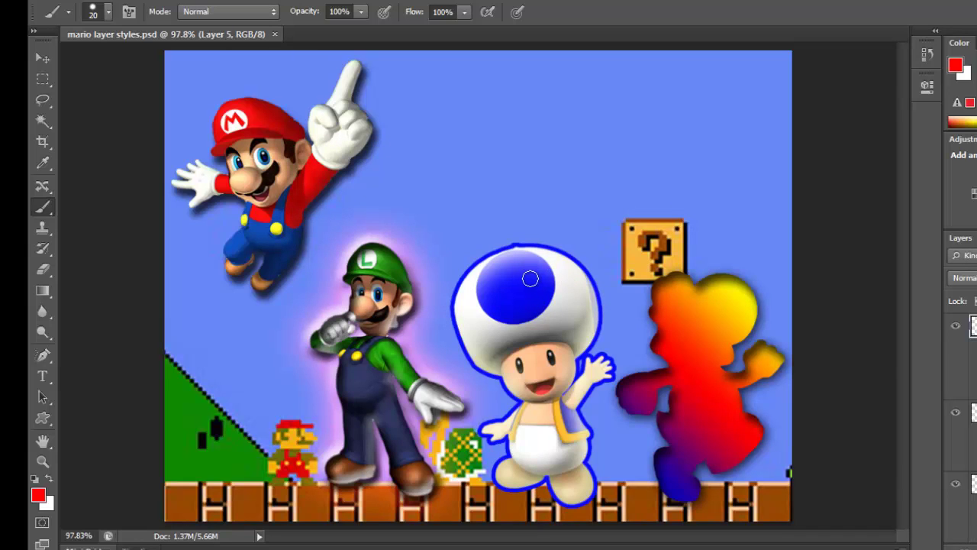